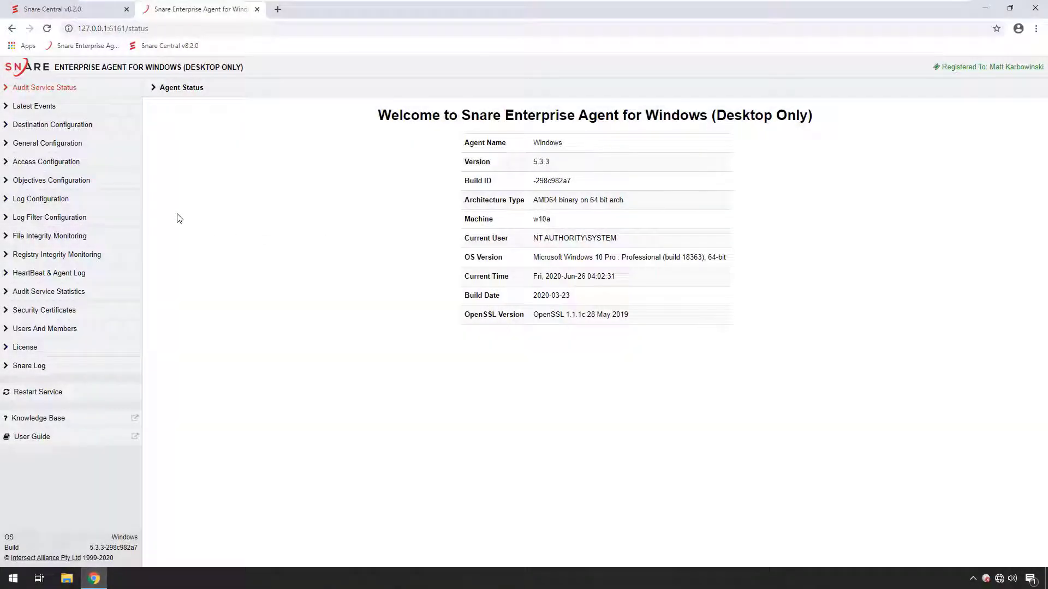
# Step: Set the agent's first network destination to 10.8.2.1 on port 6163 using the TLS protocol, and update the destinations
pyautogui.click(75, 184)
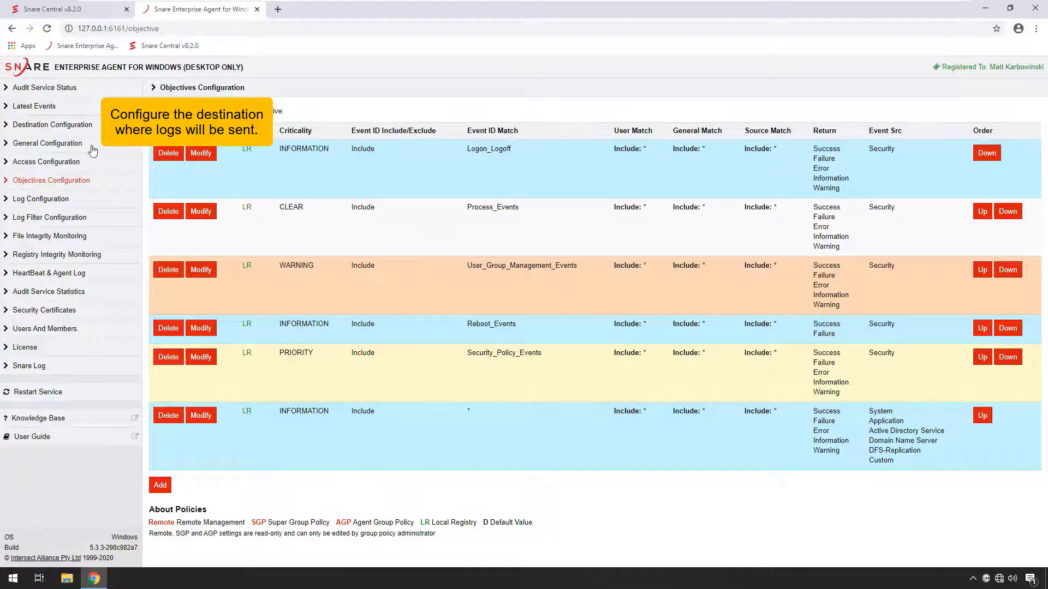
pyautogui.click(64, 131)
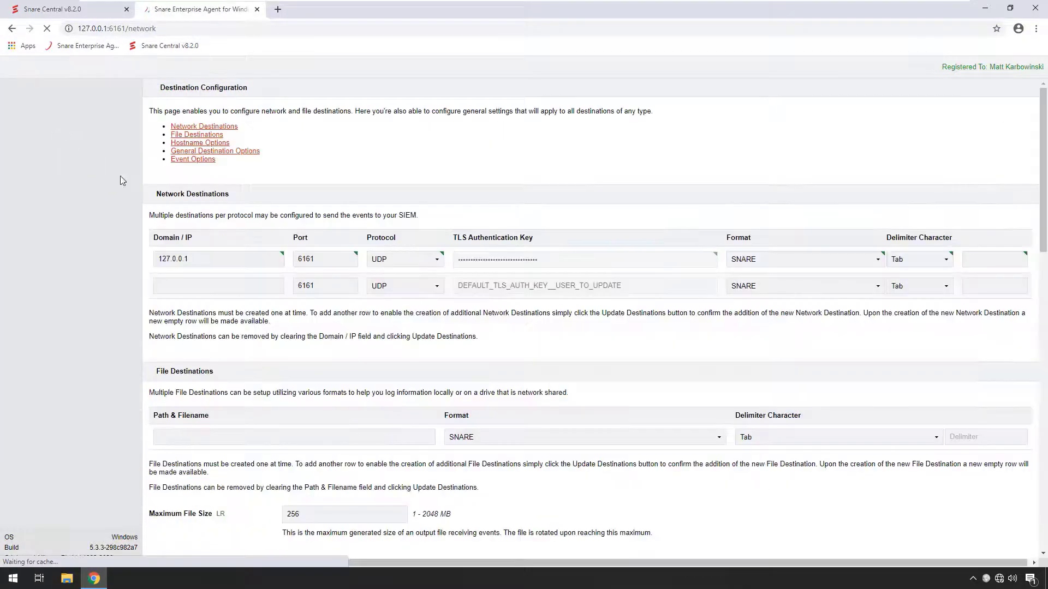
pyautogui.write('10.8.2.1')
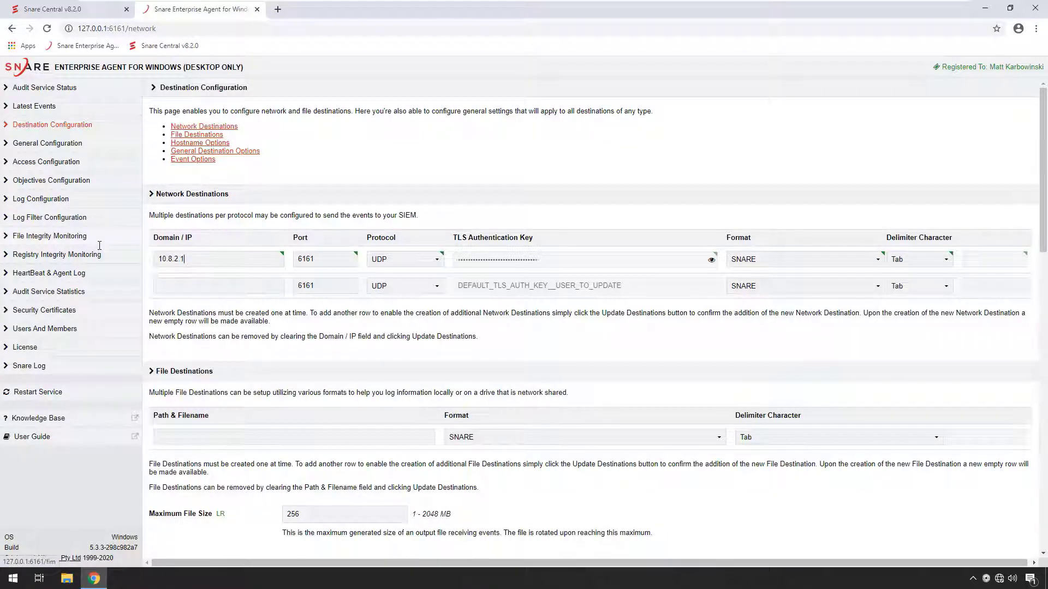
pyautogui.click(398, 261)
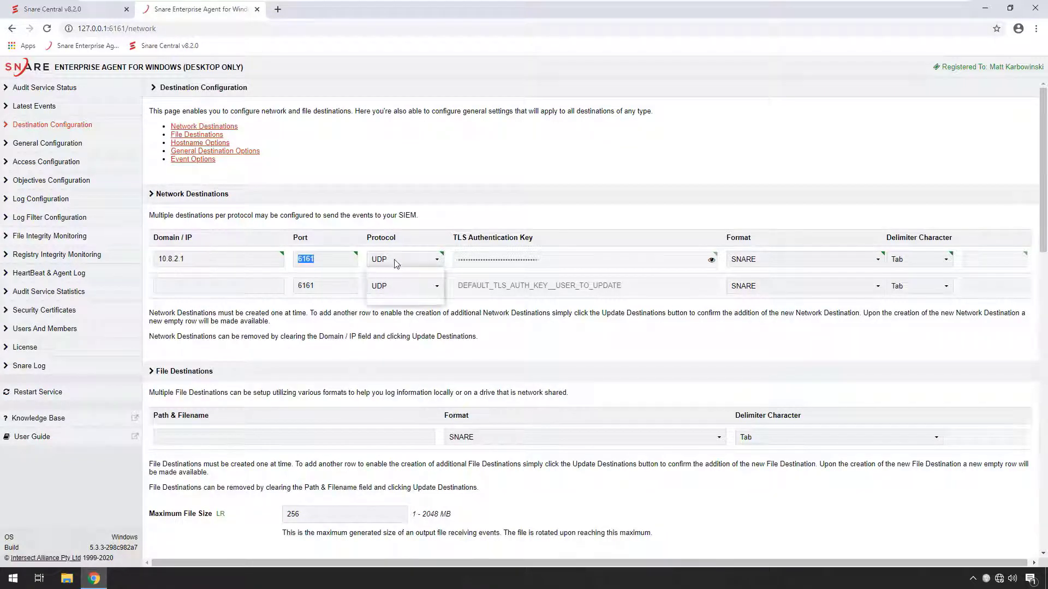
pyautogui.click(385, 290)
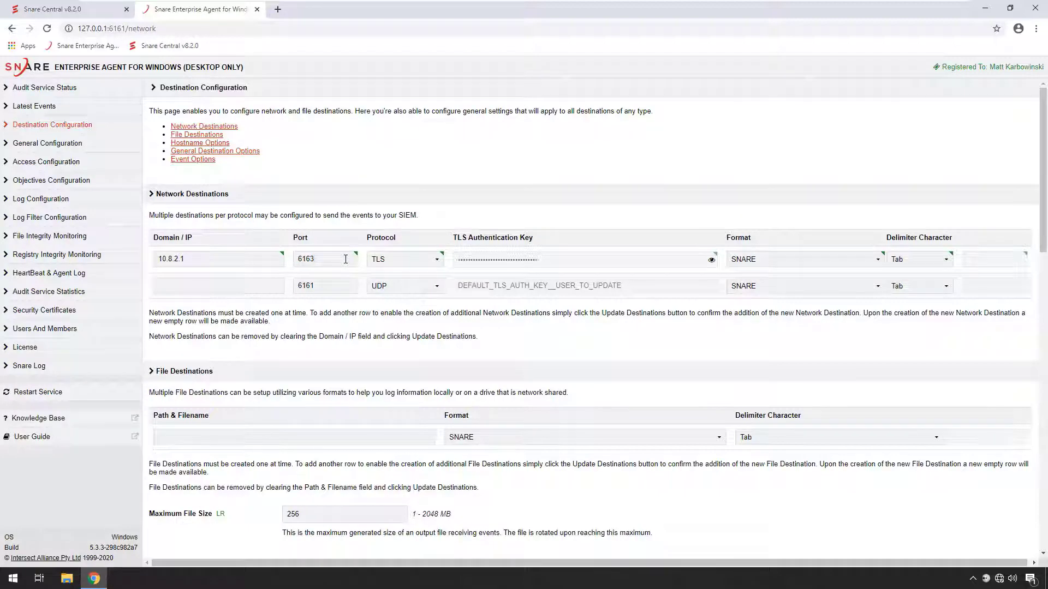
pyautogui.scroll(-7, 185, 518)
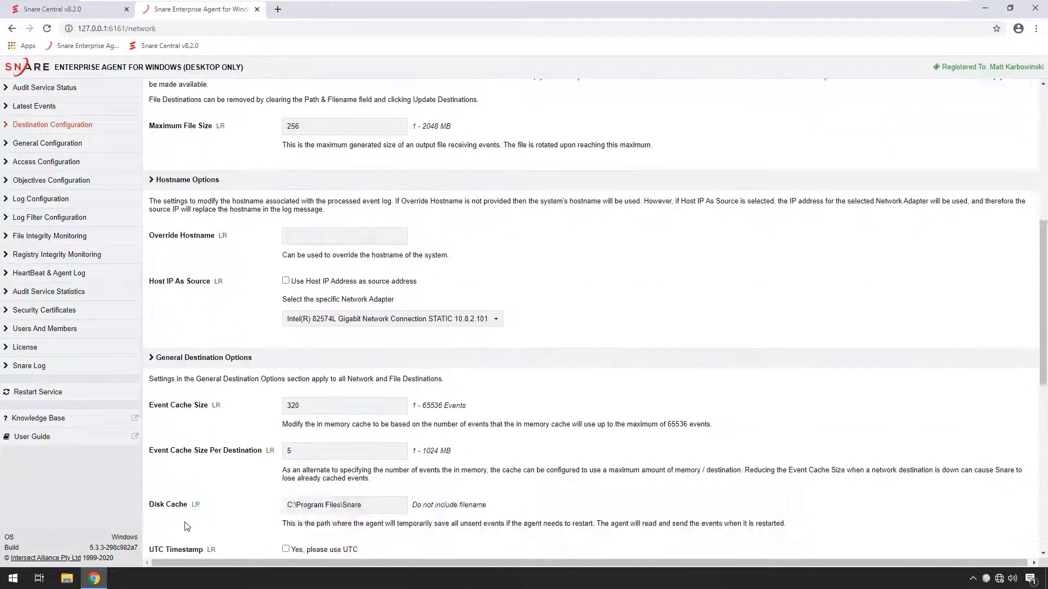
pyautogui.scroll(-8, 184, 519)
pyautogui.click(183, 495)
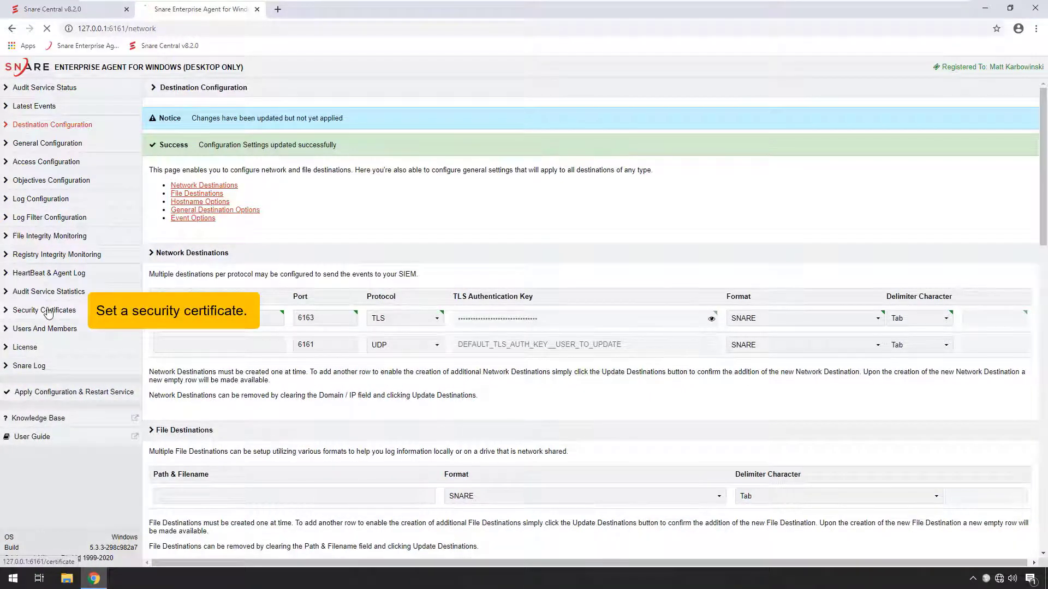
# Step: In the agent's security certificates, select the w10a certificate as the Web UI HTTPS certificate and submit the change
pyautogui.click(167, 182)
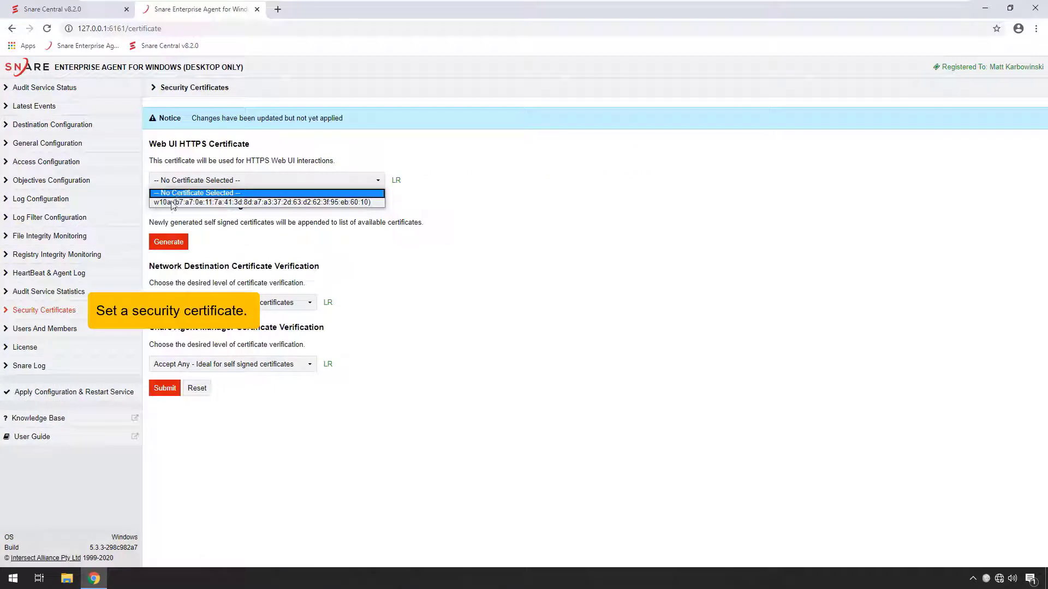
pyautogui.click(191, 202)
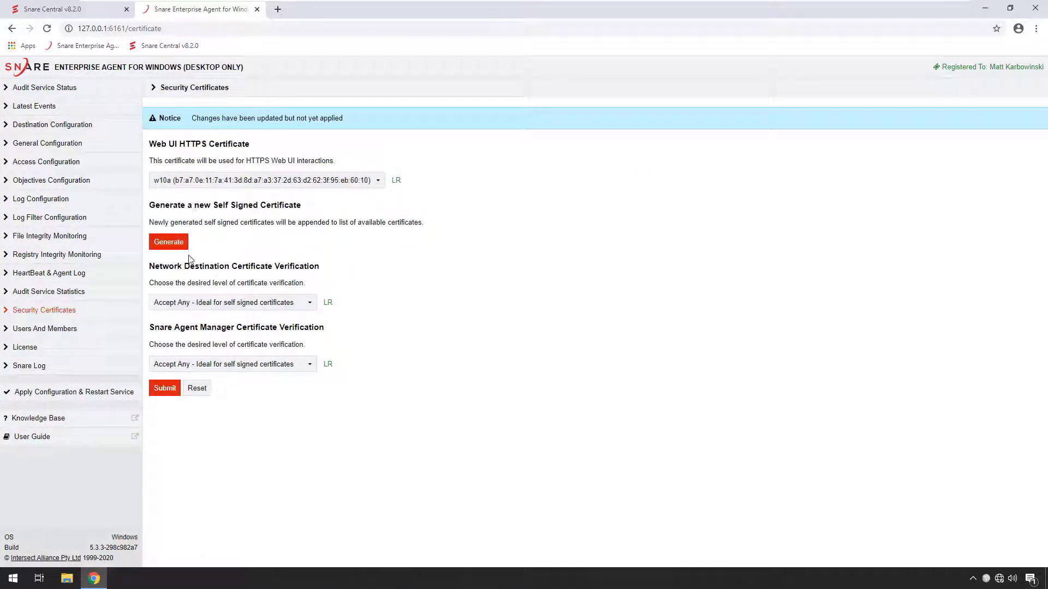
pyautogui.click(163, 390)
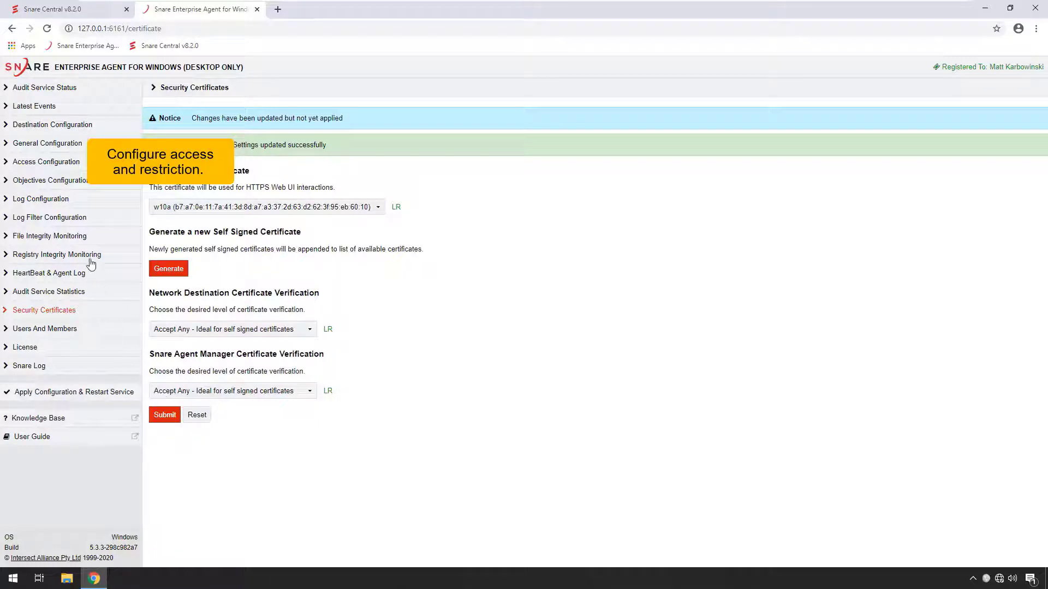
# Step: In the access configuration, set the web server protocol to HTTPS and restrict remote control to 10.8.2.1,10.8.2.101
pyautogui.click(43, 164)
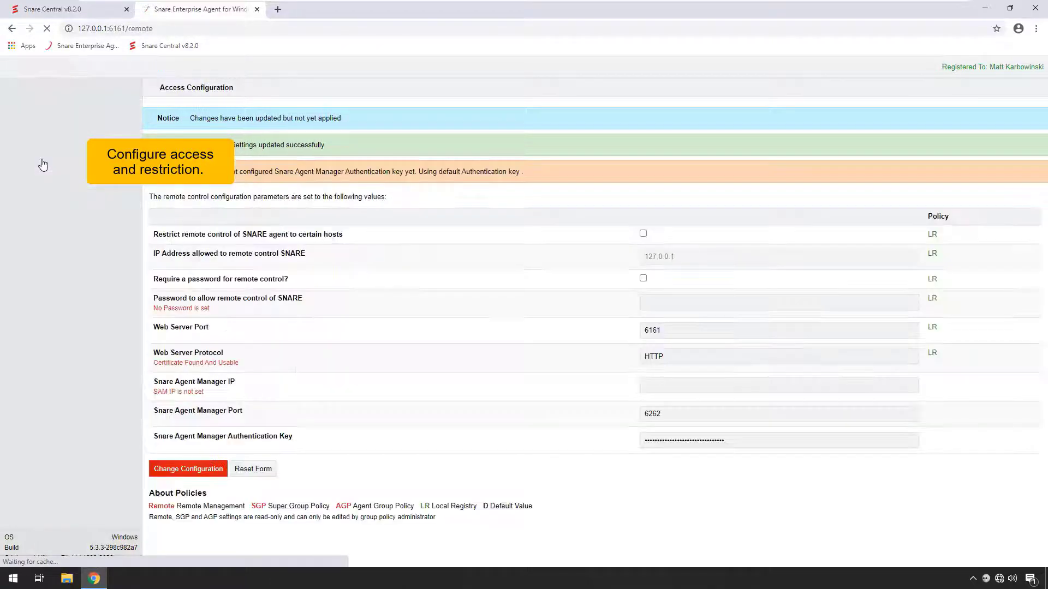
pyautogui.click(682, 358)
pyautogui.click(668, 383)
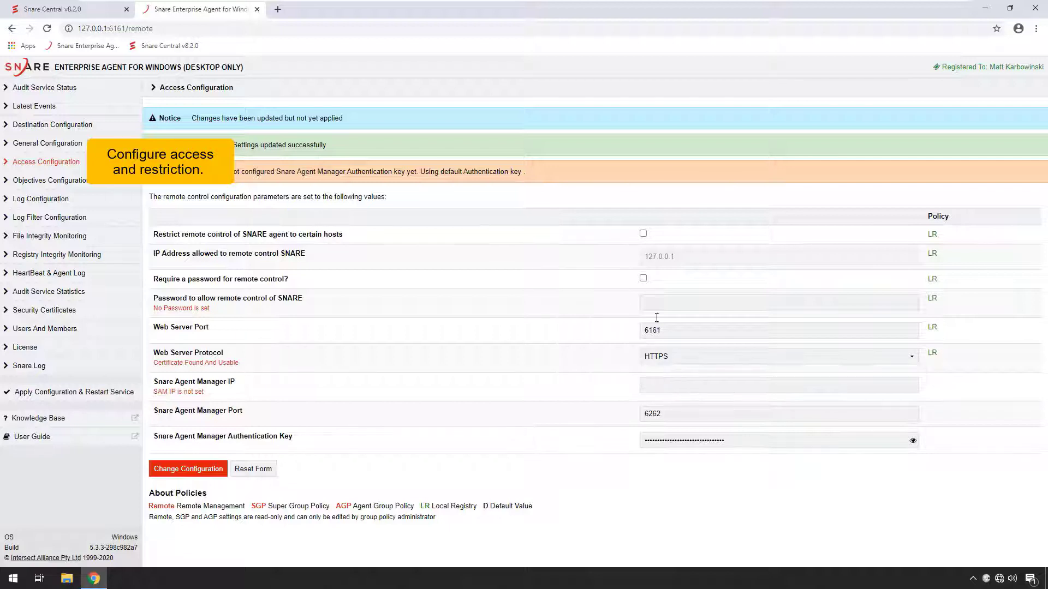
pyautogui.click(644, 234)
pyautogui.moveTo(682, 256); pyautogui.dragTo(626, 262)
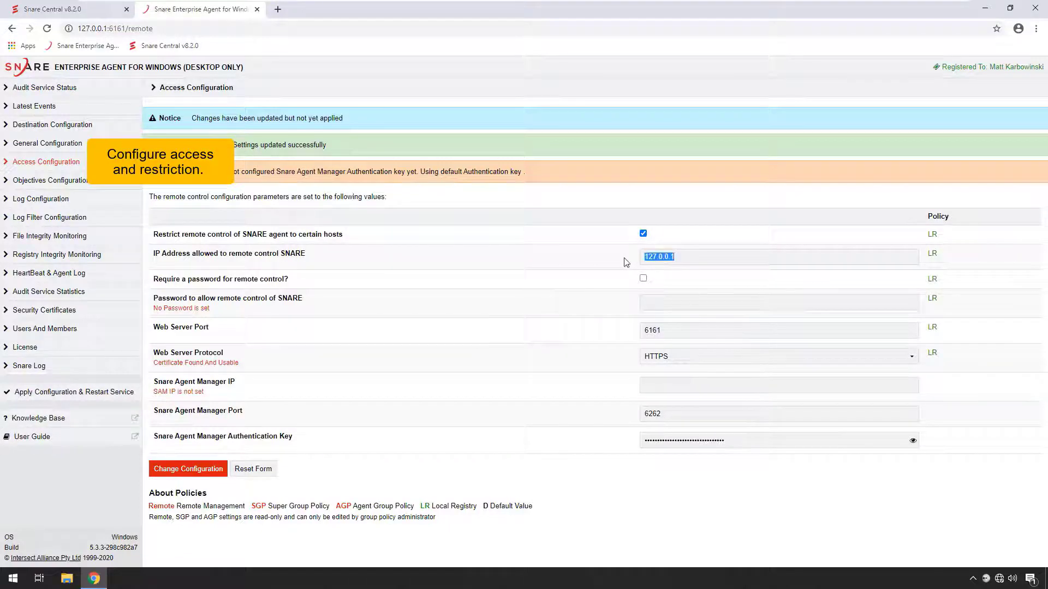
pyautogui.write('10.')
# Step: Require a password for remote control, enter the remote control password, and apply the configuration with a service restart
pyautogui.click(660, 303)
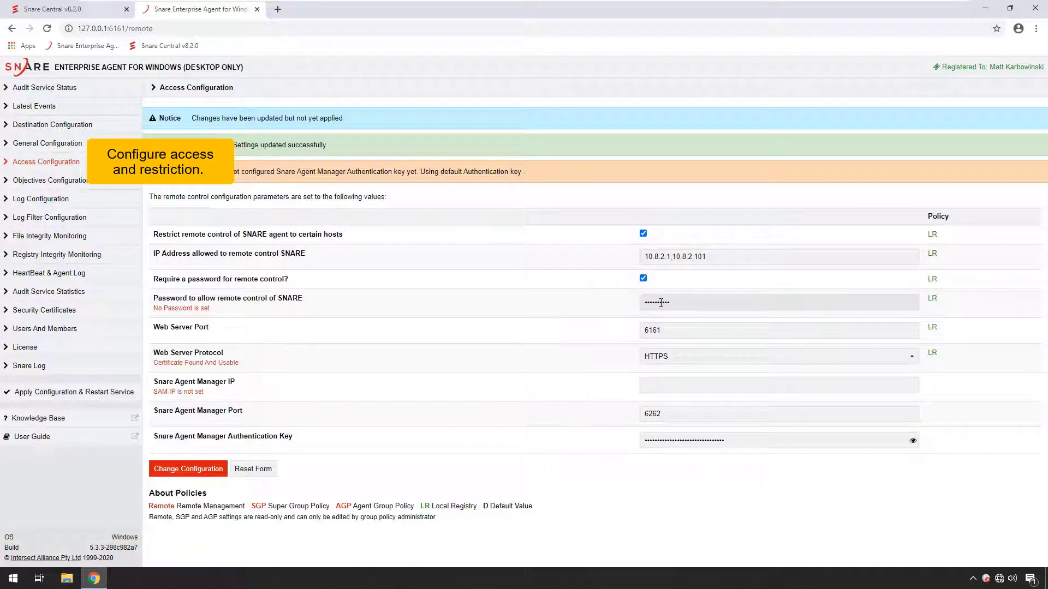
pyautogui.click(187, 469)
pyautogui.click(87, 393)
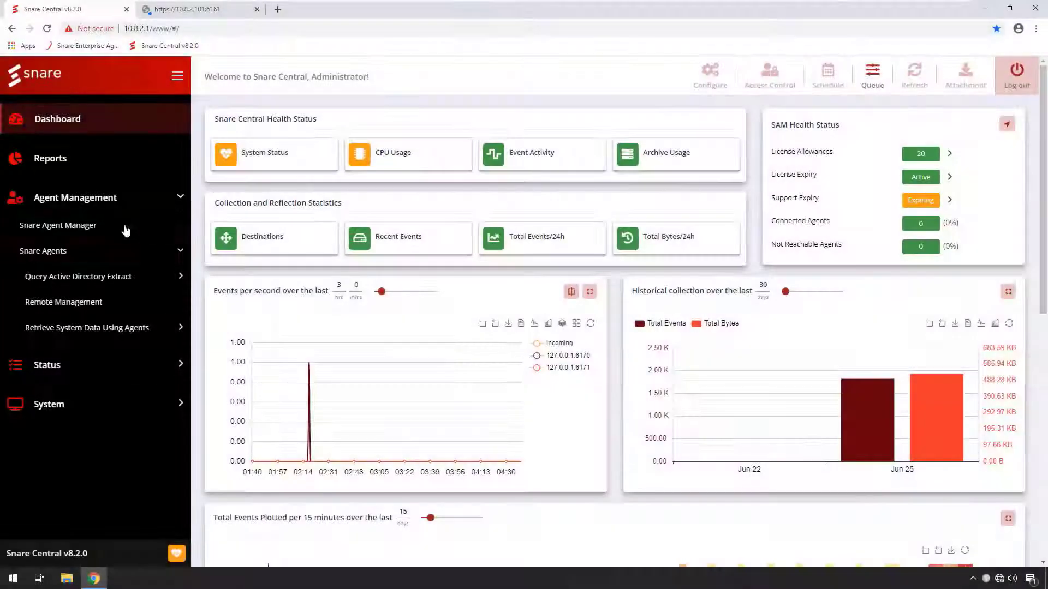
# Step: Switch to Snare Central and clone the Manage Agents remote management objective as "Site 1"
pyautogui.click(65, 302)
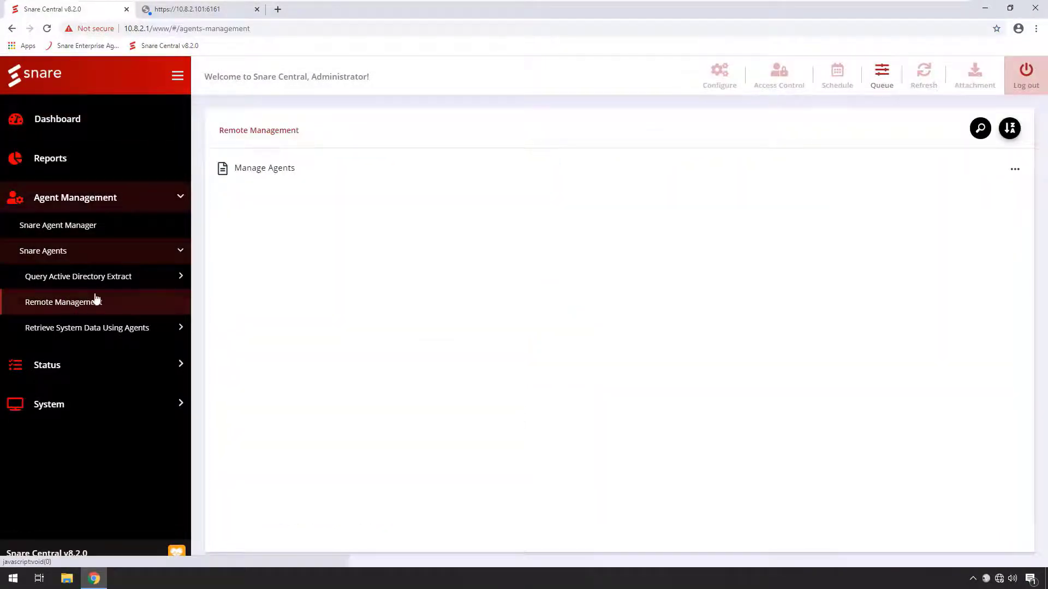
pyautogui.click(1015, 169)
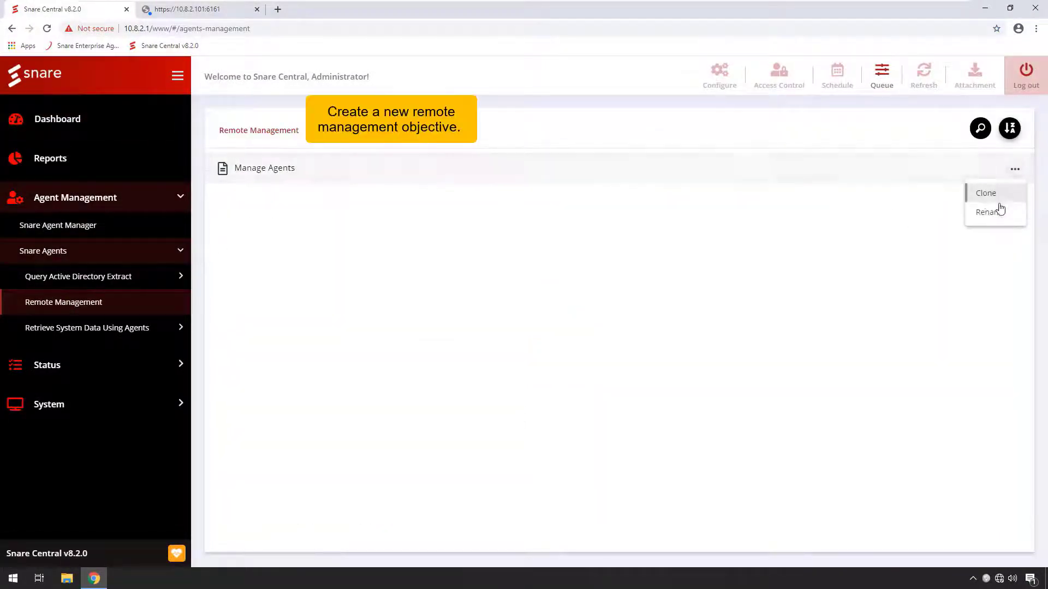
pyautogui.click(988, 194)
pyautogui.moveTo(477, 314); pyautogui.dragTo(397, 313)
pyautogui.write('Site 1')
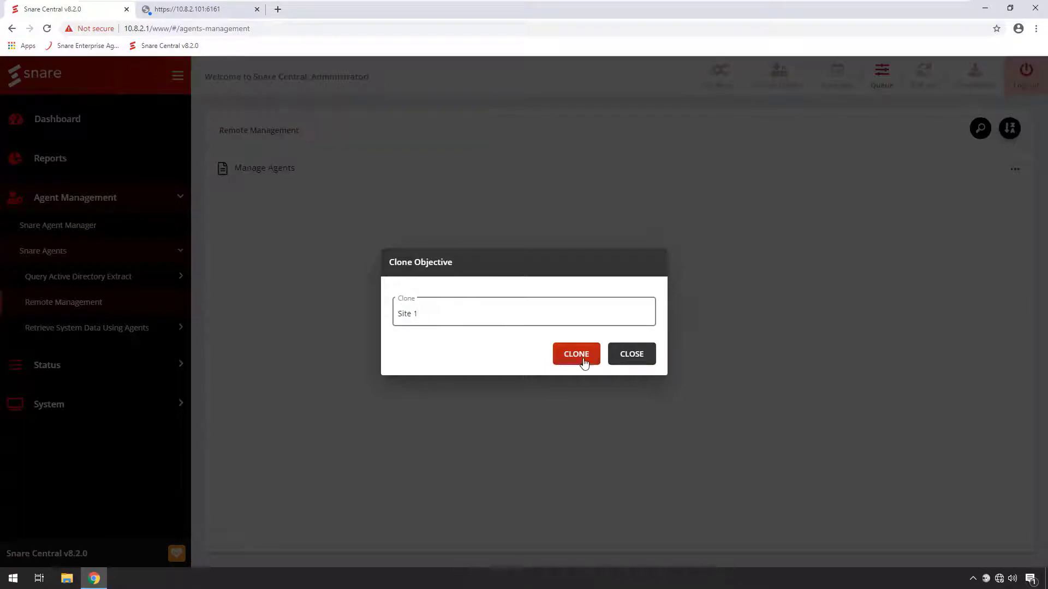
pyautogui.click(576, 353)
# Step: Open the Site 1 objective's configuration and set its agent type to Snare Enterprise Agent for Windows (5.0.x < 6.x.x)
pyautogui.click(309, 203)
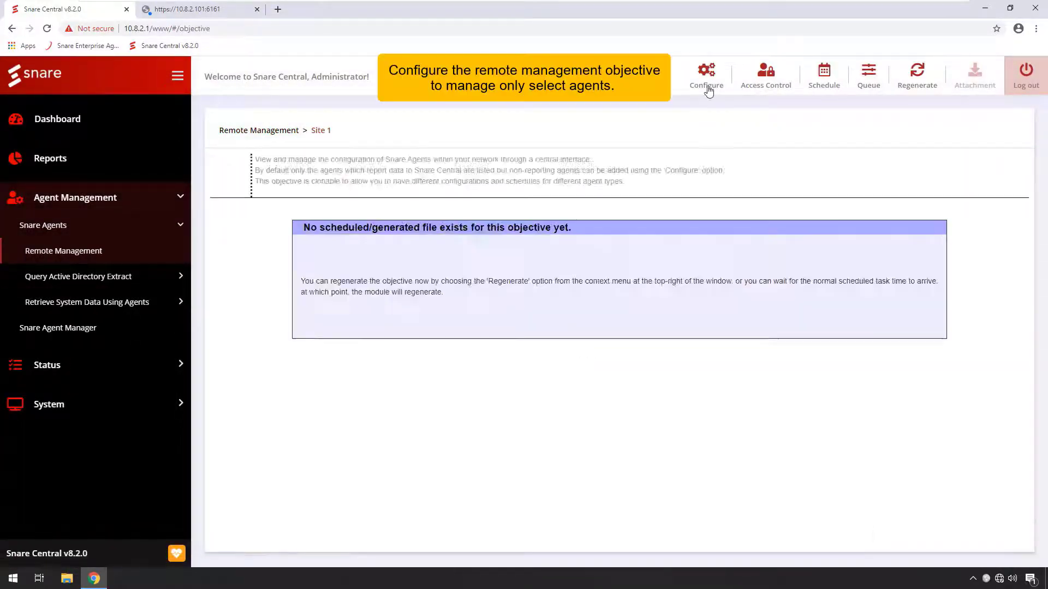
pyautogui.click(707, 87)
pyautogui.click(446, 187)
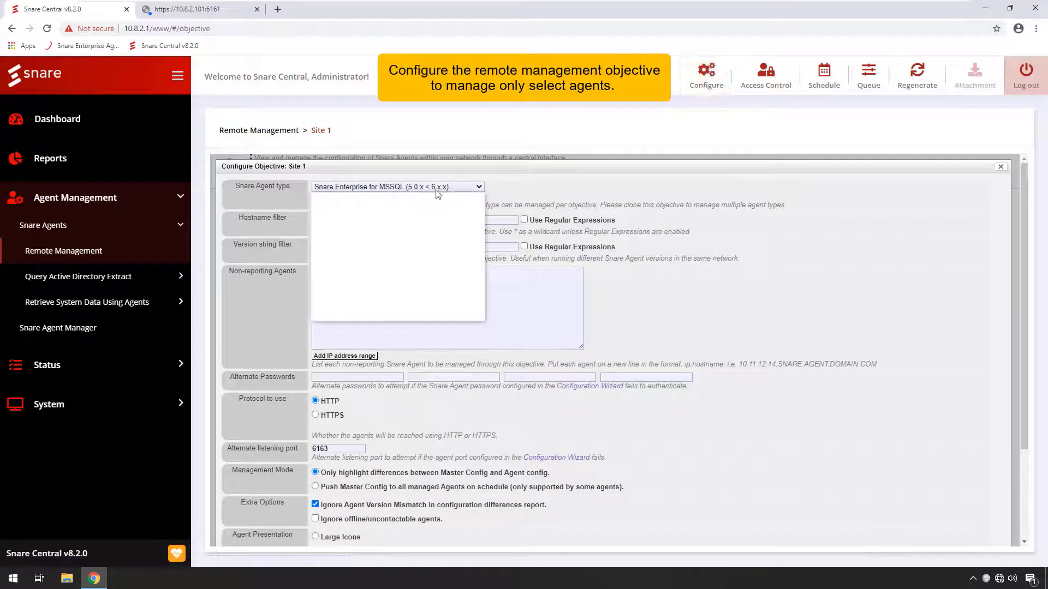
pyautogui.click(427, 216)
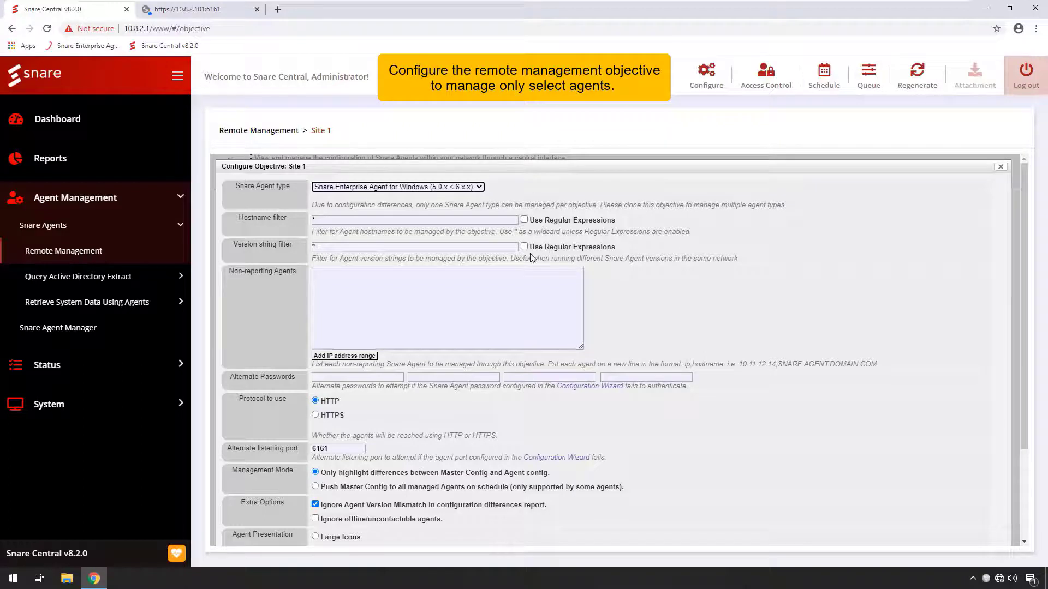
# Step: Add the IP address range 10.8.2.101-10.8.2.104 to the non-reporting agents of the objective
pyautogui.click(349, 357)
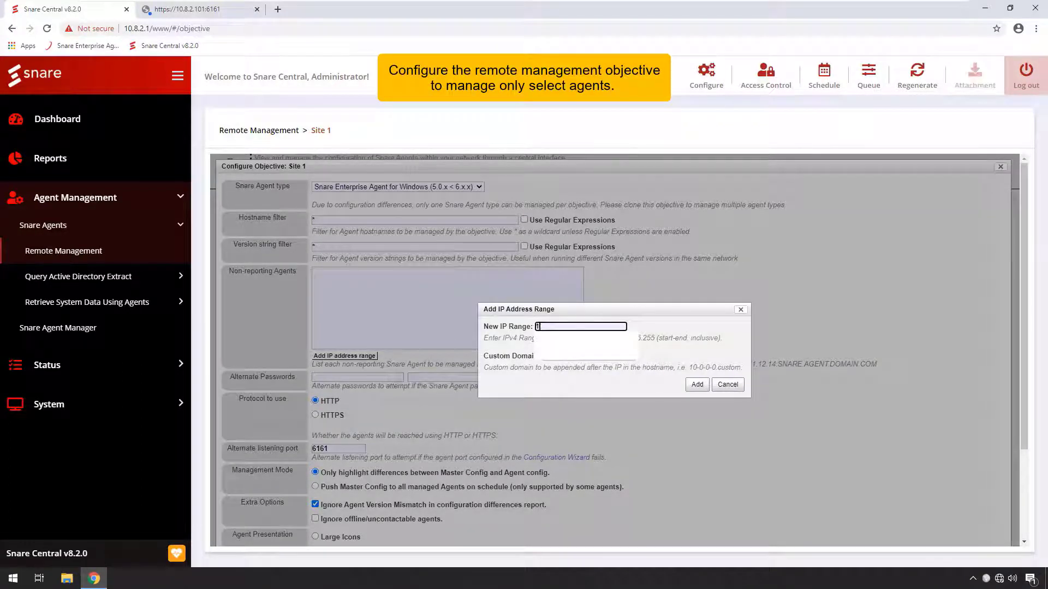
pyautogui.write('0.8.2.101-10.8.2.104')
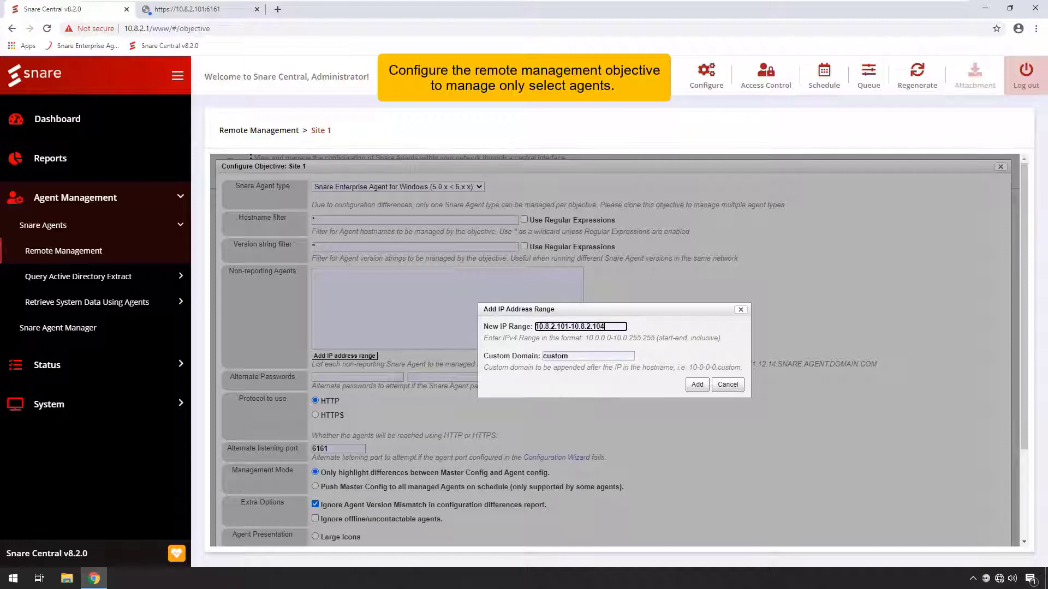
pyautogui.click(697, 384)
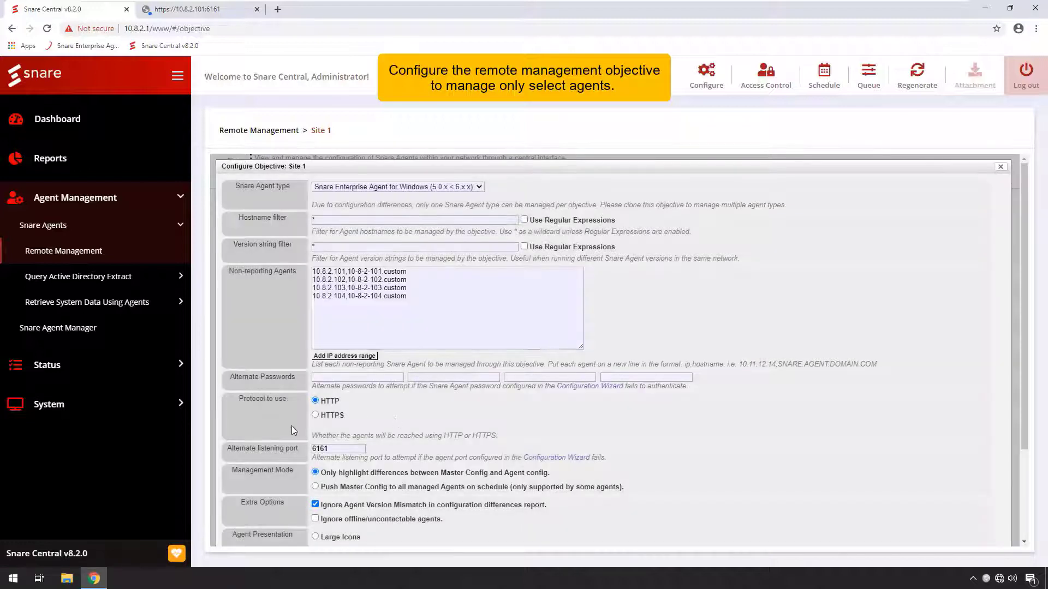
# Step: Enter the first alternate agent password and set the protocol for reaching agents to HTTPS
pyautogui.click(339, 378)
pyautogui.write('•••••••')
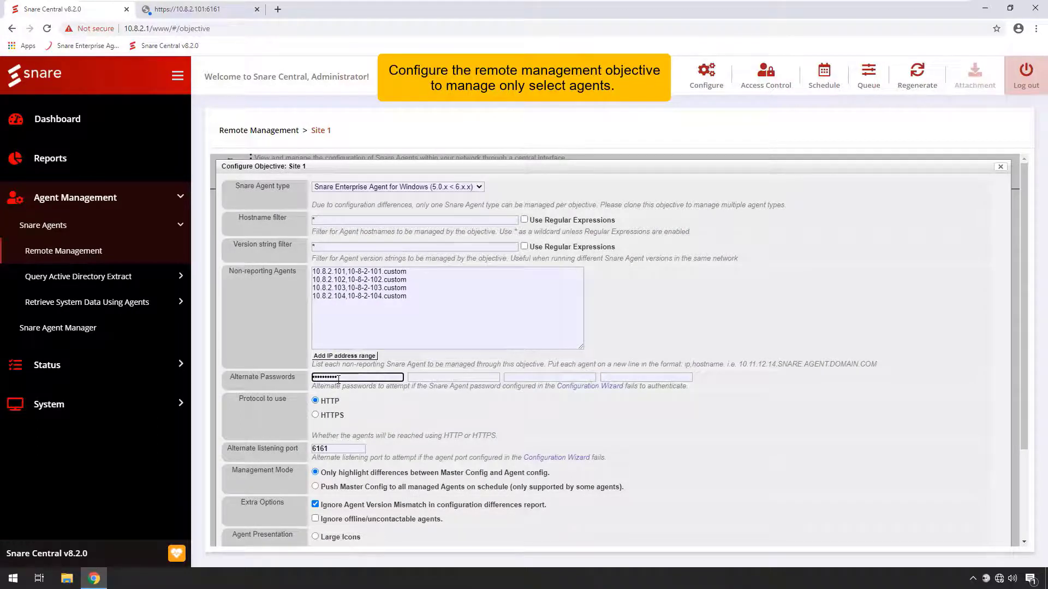
pyautogui.click(315, 415)
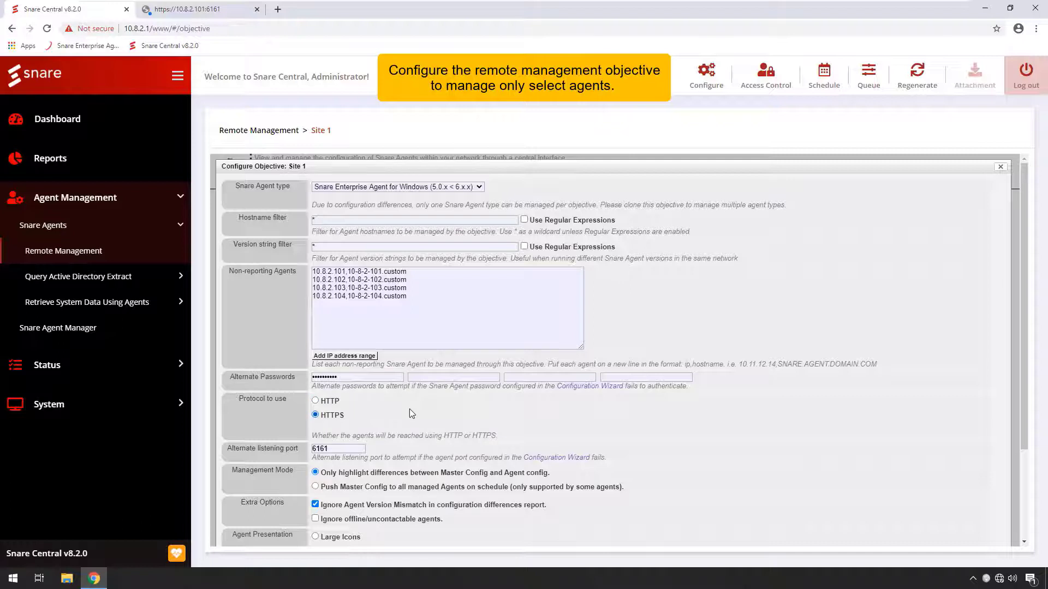
# Step: Save the Site 1 objective's configuration and regenerate the objective
pyautogui.scroll(-2, 411, 413)
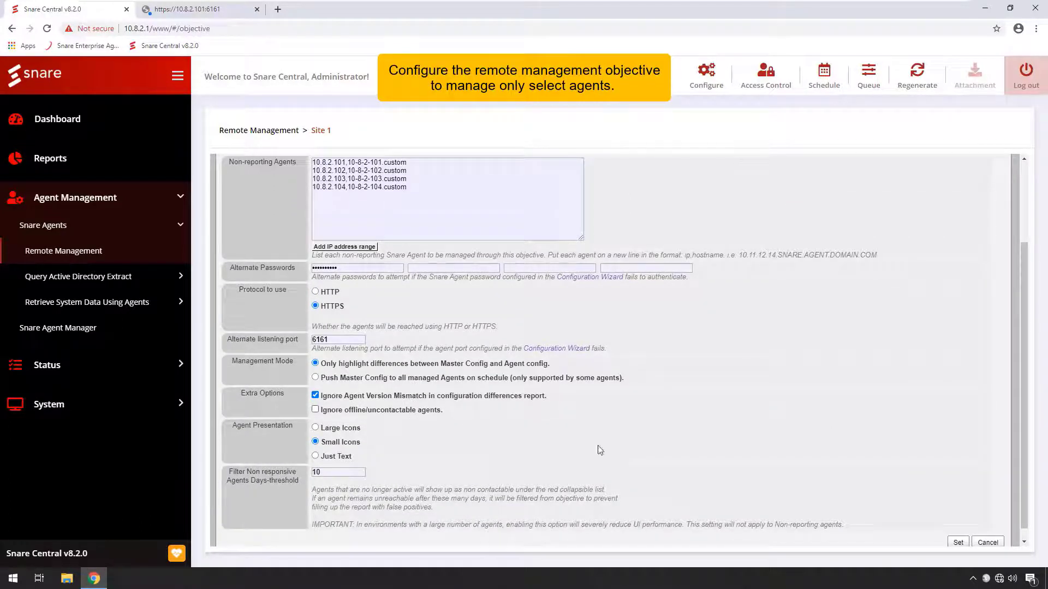
pyautogui.click(959, 543)
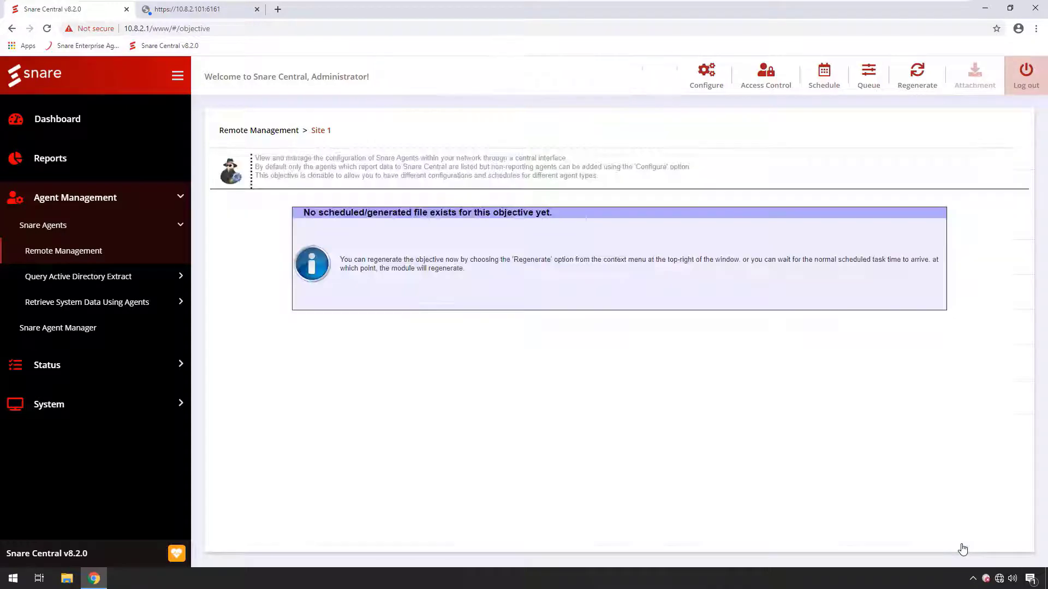
pyautogui.click(920, 82)
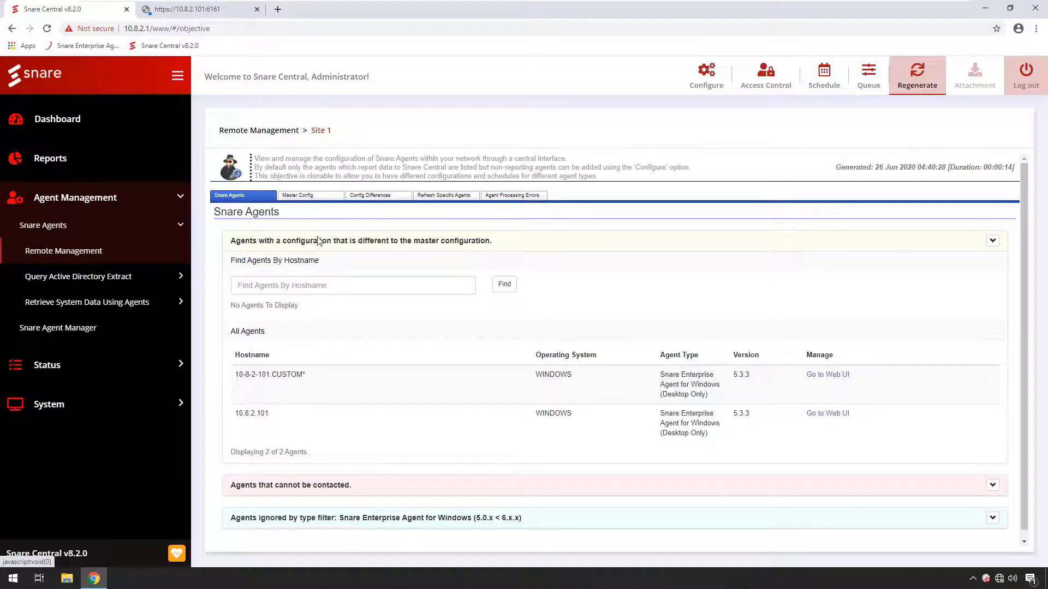
# Step: Retrieve the master configuration for Site 1 from the non-managed agent at 10.8.2.101
pyautogui.click(310, 196)
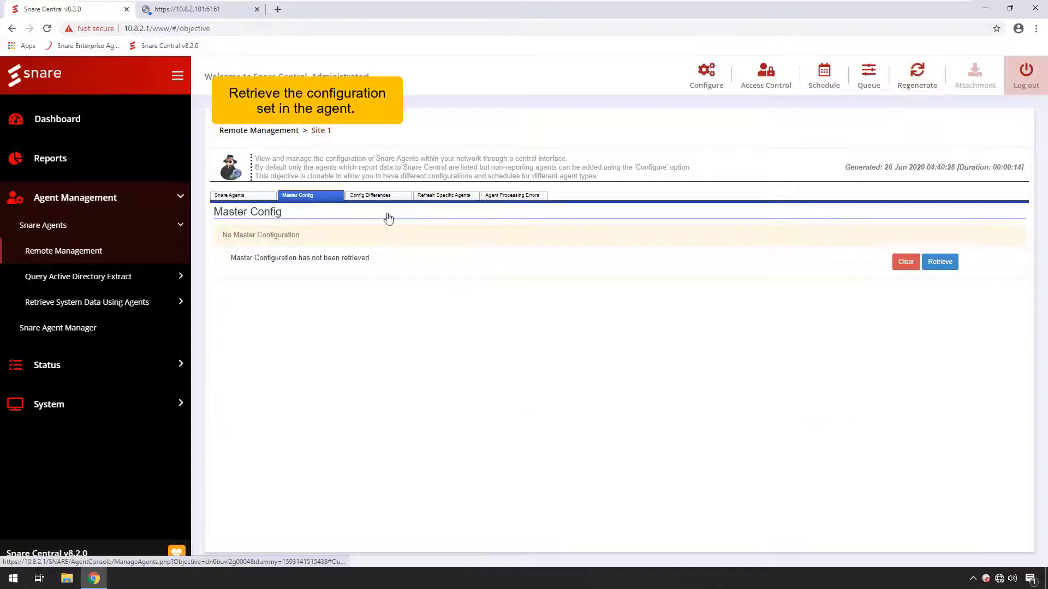
pyautogui.click(940, 262)
pyautogui.click(656, 214)
pyautogui.write('10.8.2.101')
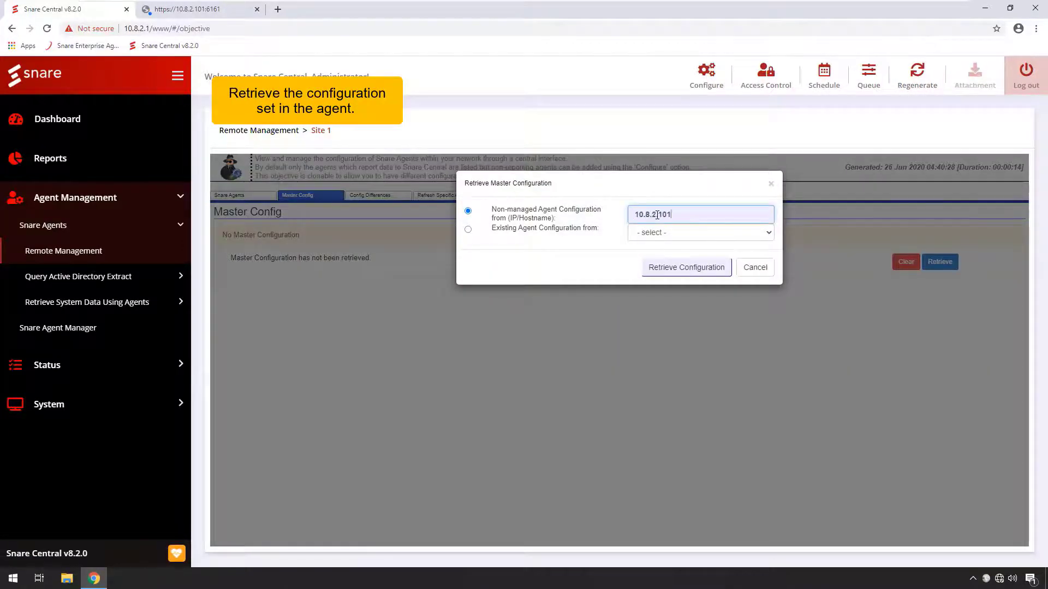
pyautogui.click(680, 267)
pyautogui.click(577, 89)
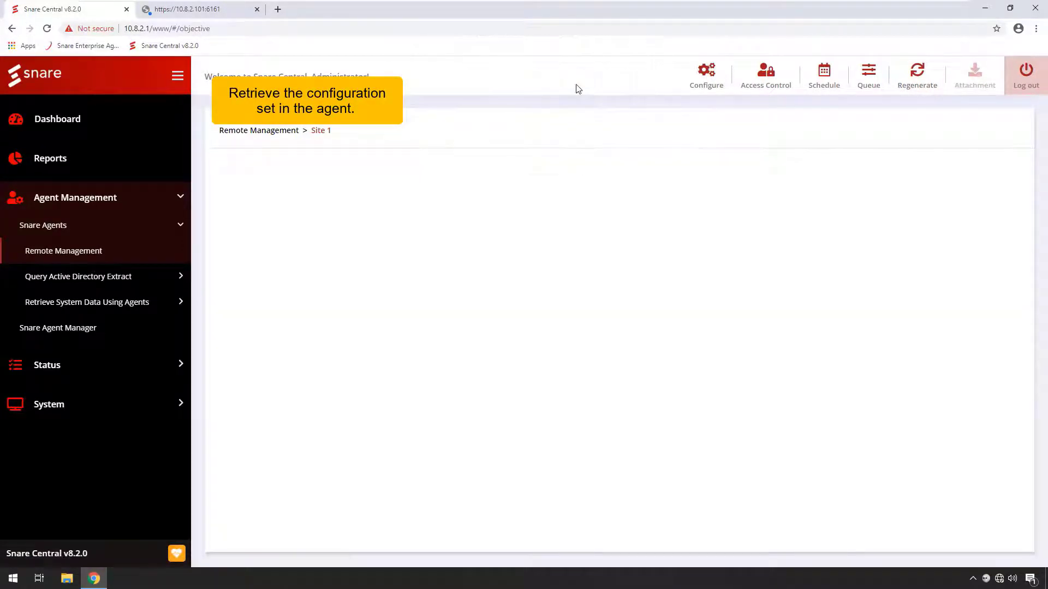
# Step: Examine the network, remote access, certificate and objective settings in the retrieved master configuration
pyautogui.scroll(-6, 442, 278)
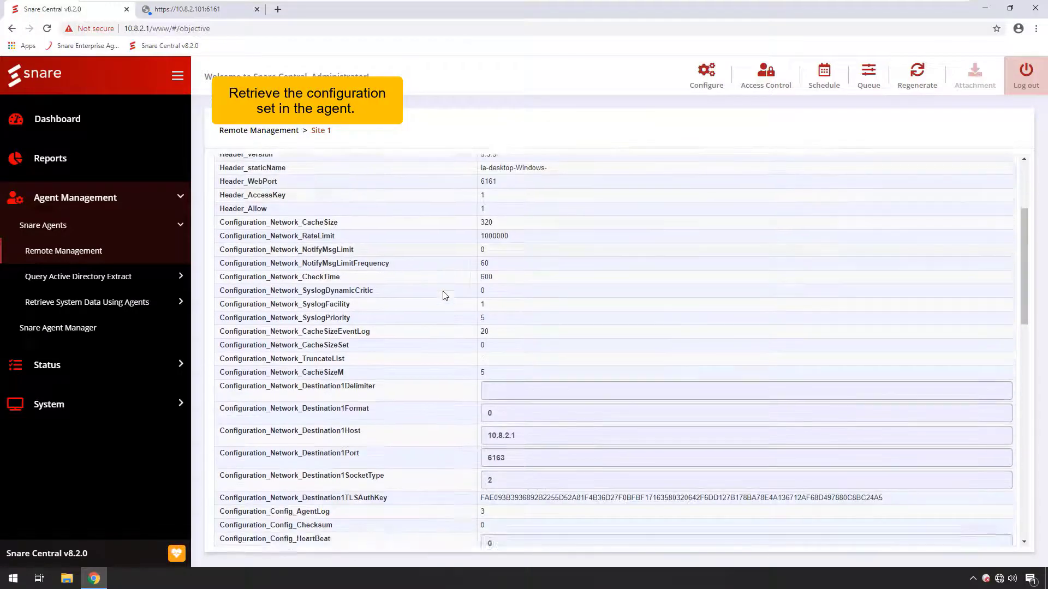
pyautogui.scroll(-7, 445, 296)
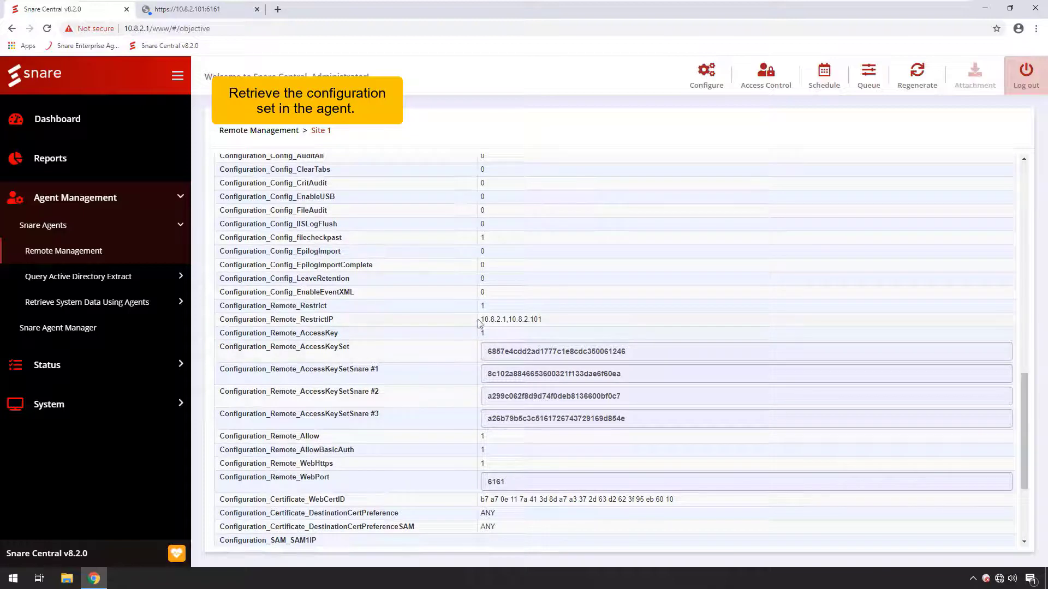
pyautogui.scroll(-2, 468, 348)
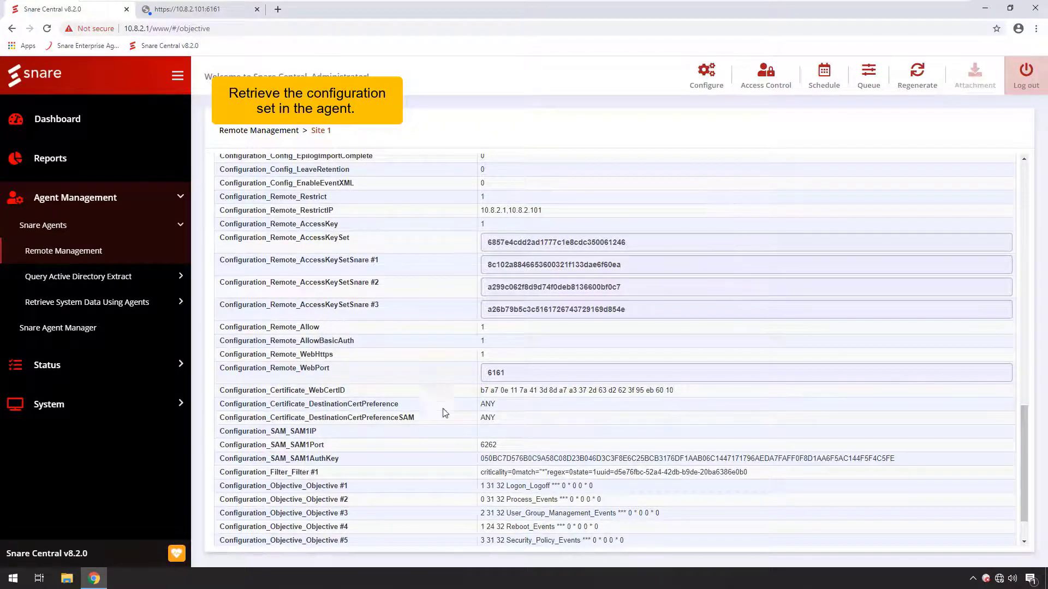
# Step: Set Site 1 to reach non-reporting agents 10.8.2.101 to 10.8.2.104 over HTTP, then save and regenerate the objective
pyautogui.scroll(-1, 427, 395)
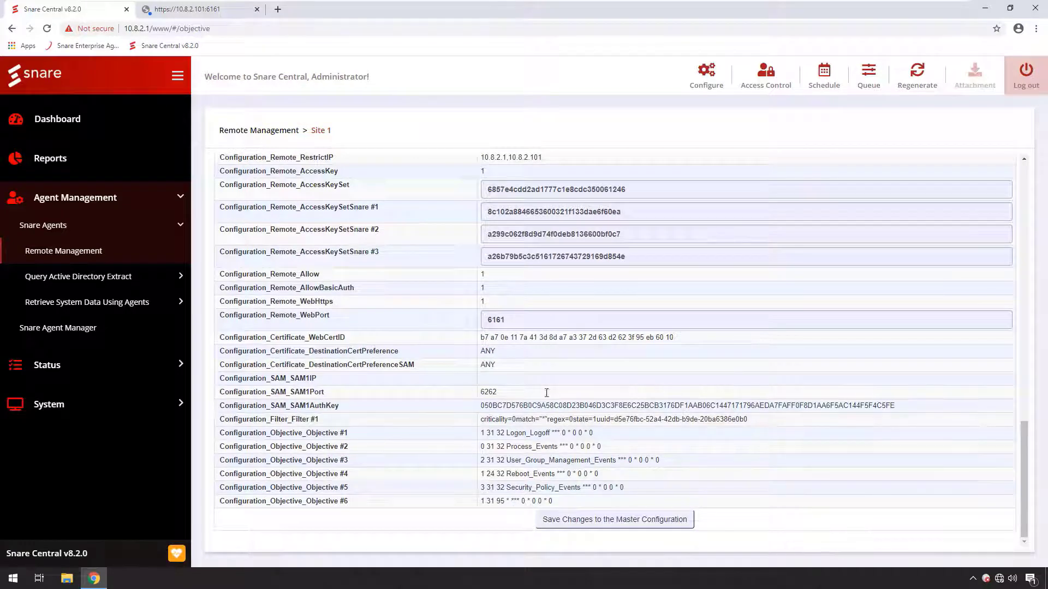
pyautogui.click(708, 73)
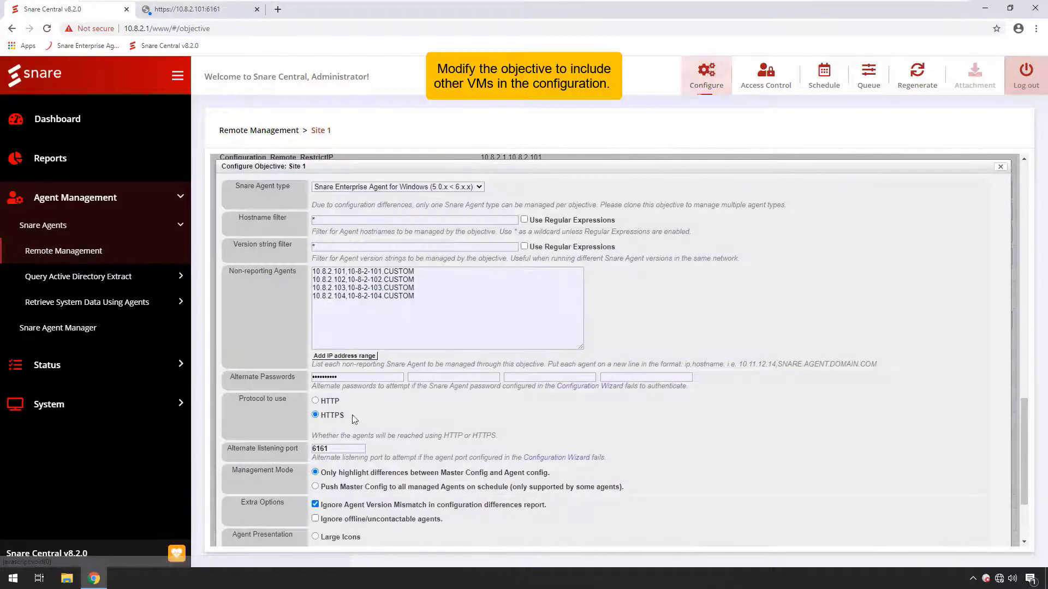
pyautogui.click(315, 401)
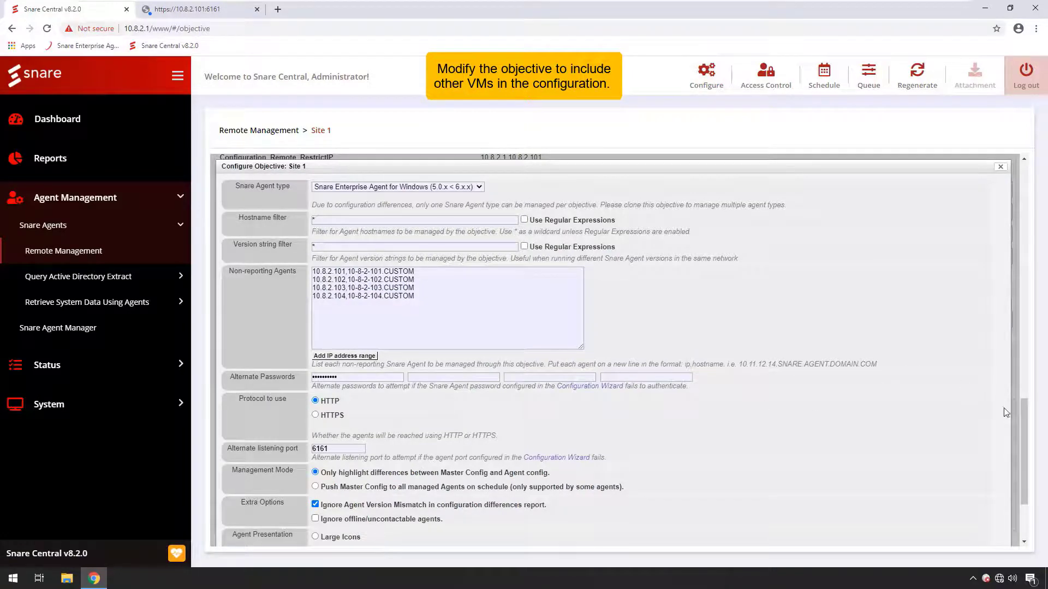
pyautogui.moveTo(1024, 415); pyautogui.dragTo(1016, 474)
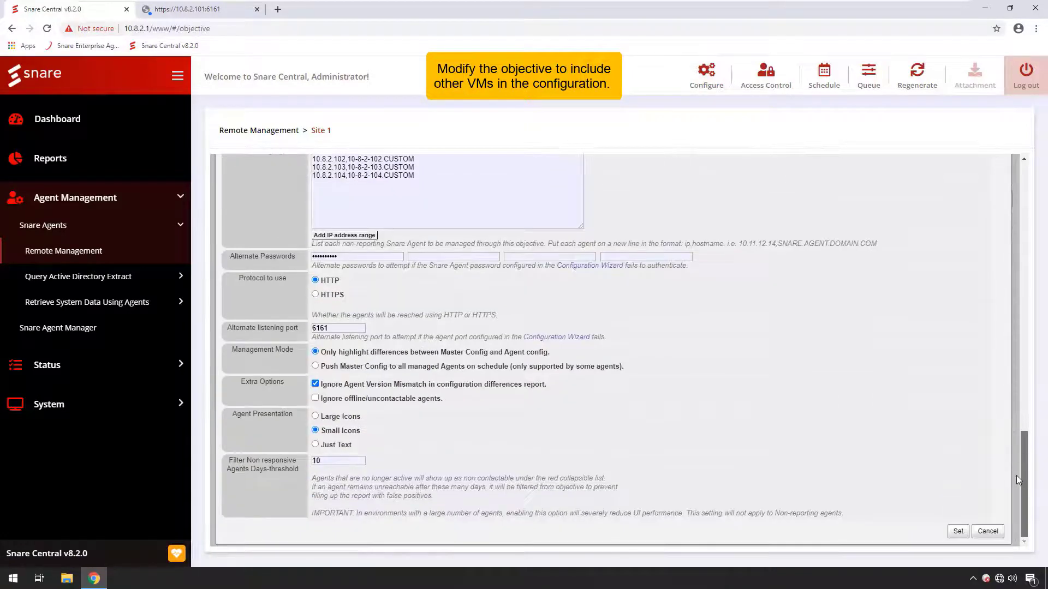
pyautogui.click(958, 531)
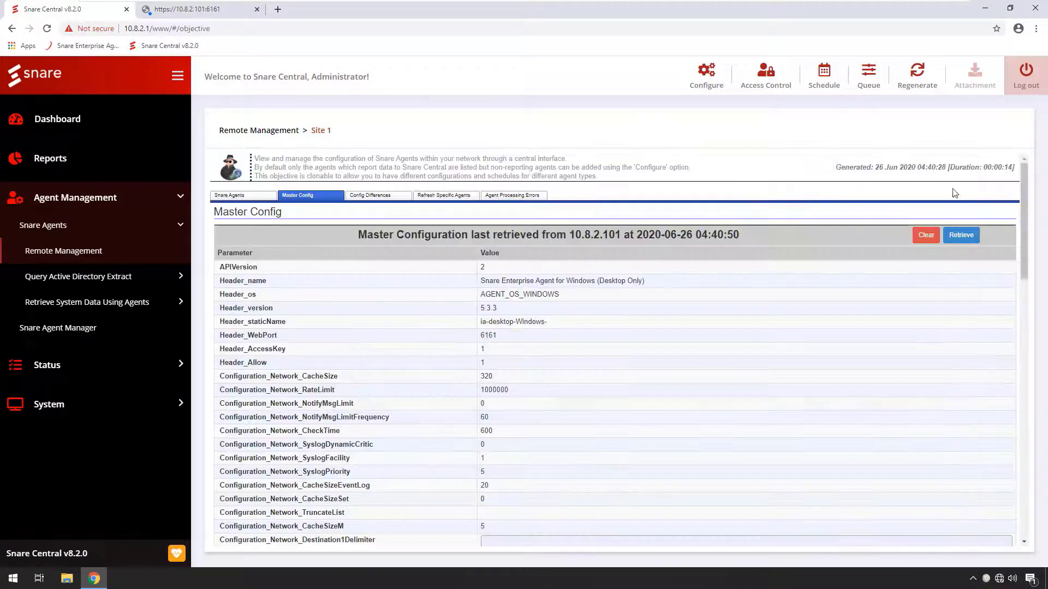
pyautogui.click(906, 76)
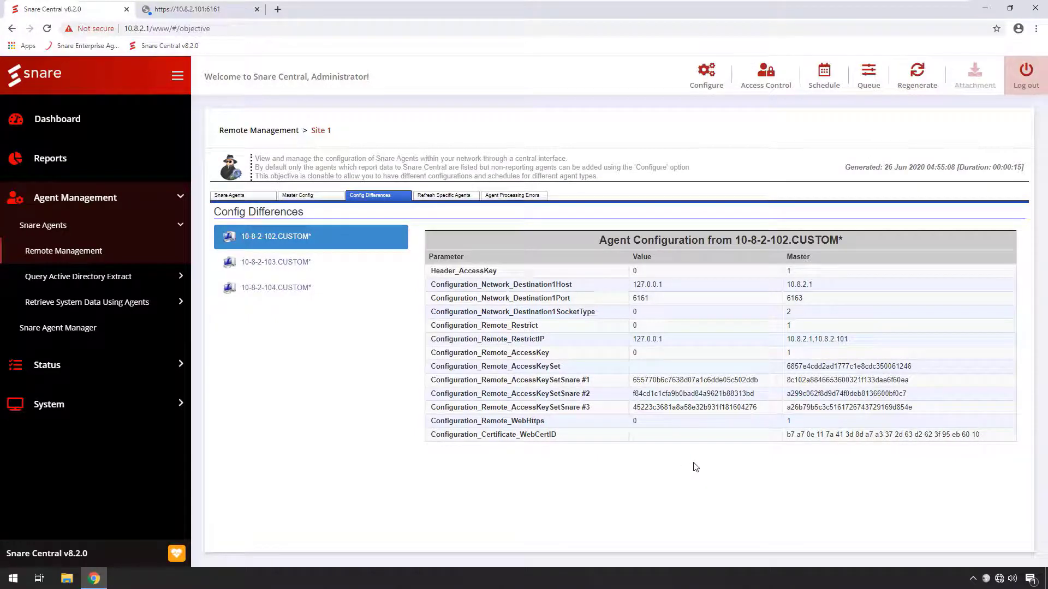
# Step: Set Site 1's management mode to push the master config to all managed agents on schedule, then save and regenerate the objective
pyautogui.click(712, 80)
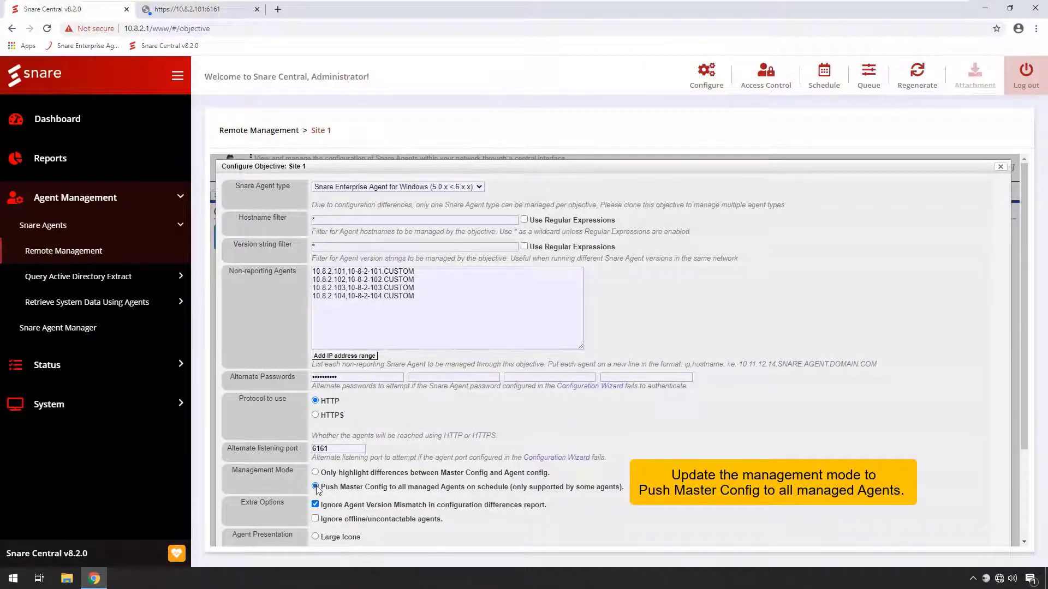
pyautogui.scroll(-5, 994, 421)
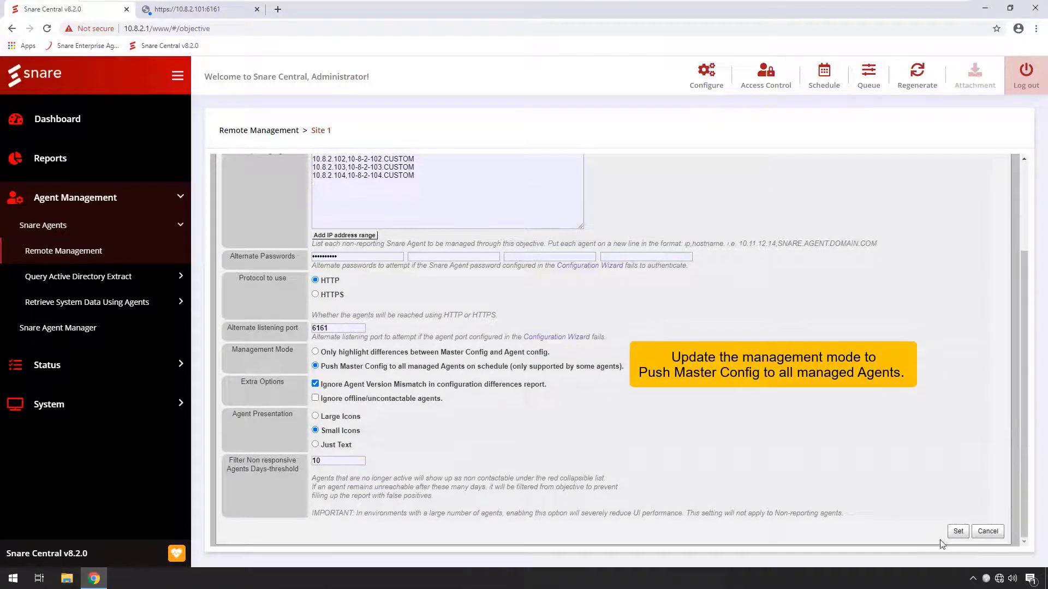
pyautogui.click(957, 533)
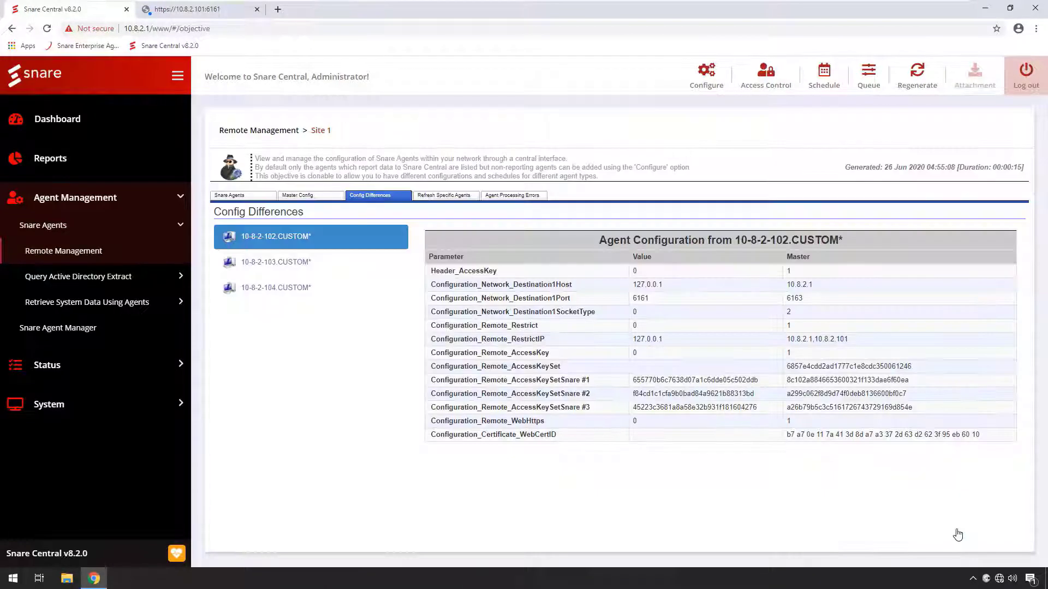
pyautogui.click(919, 78)
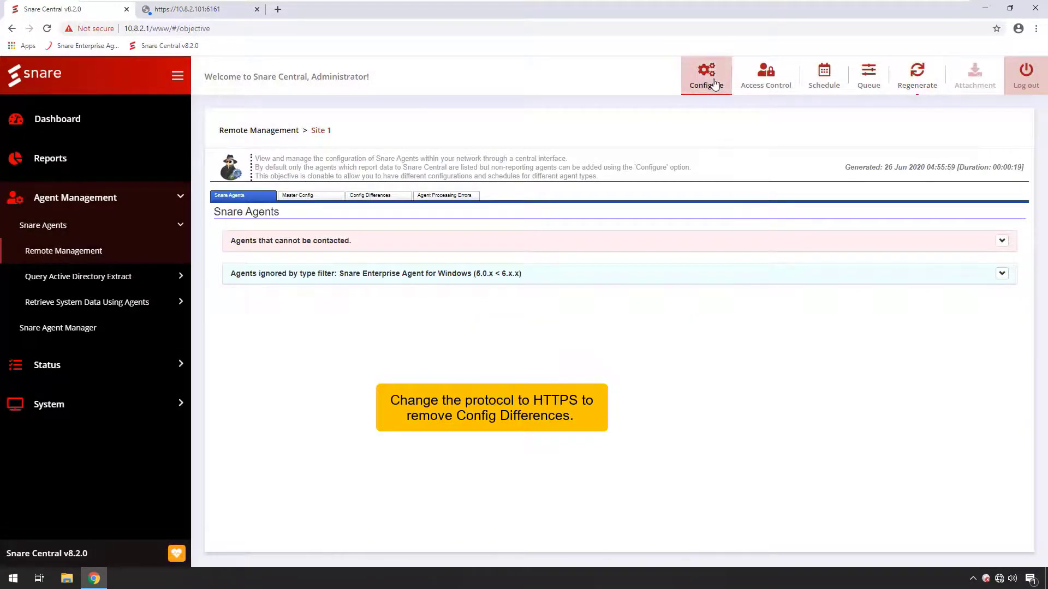
# Step: Switch Site 1's agent protocol to HTTPS, save it and regenerate the objective to check the config differences
pyautogui.click(708, 80)
pyautogui.click(316, 415)
pyautogui.scroll(-2, 1010, 298)
pyautogui.click(958, 541)
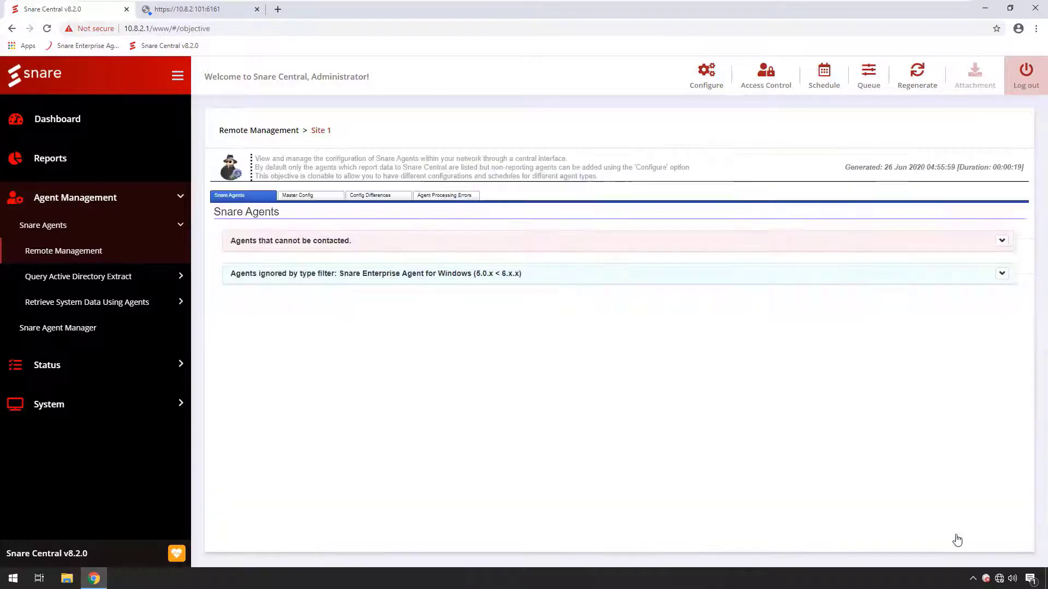
pyautogui.click(912, 81)
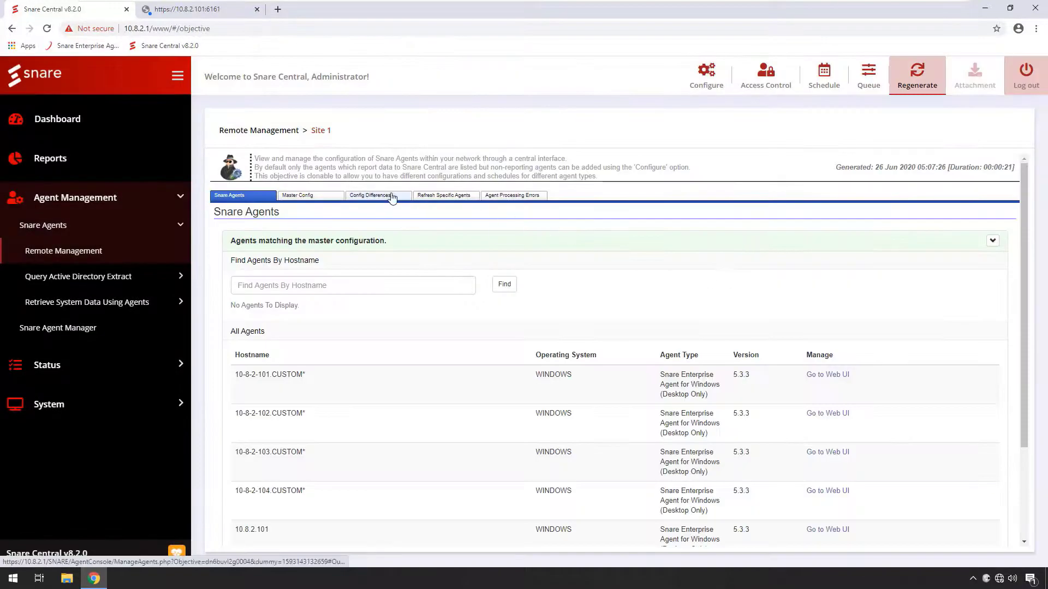
pyautogui.click(393, 198)
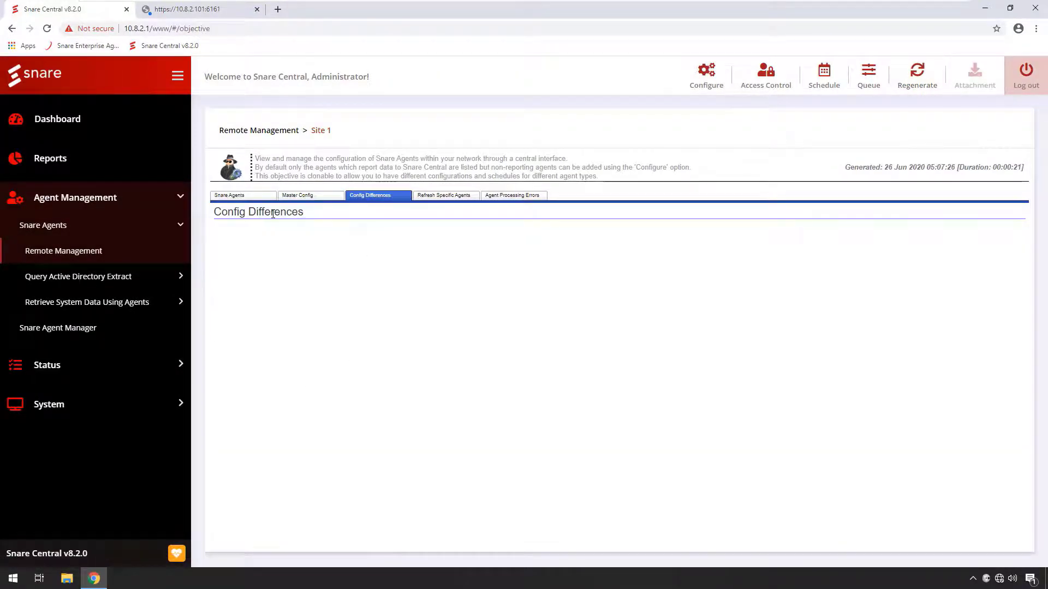
pyautogui.click(191, 8)
pyautogui.click(154, 28)
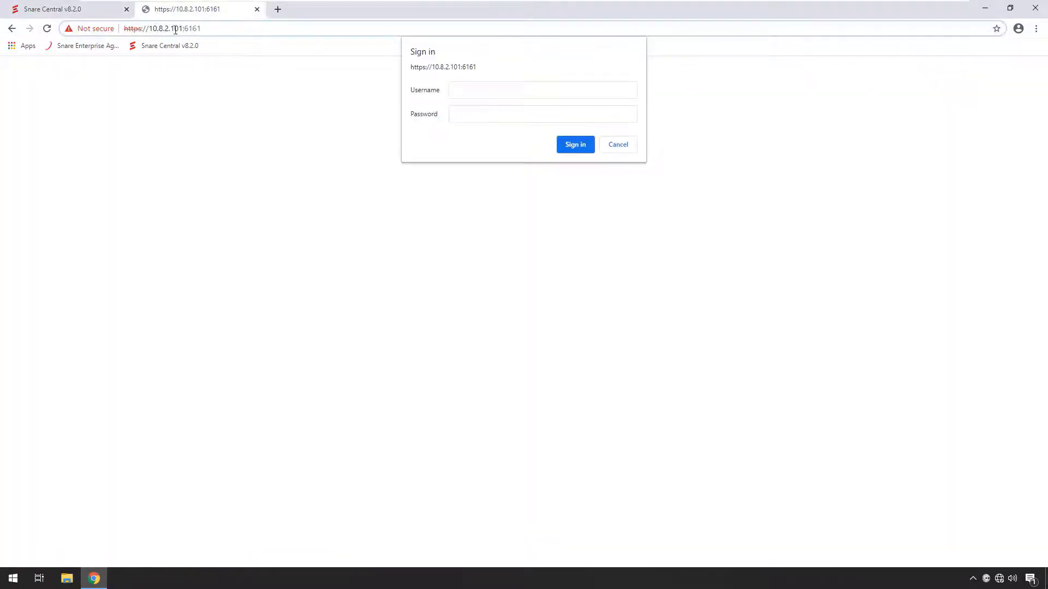
pyautogui.press('BackSpace')
pyautogui.write('2')
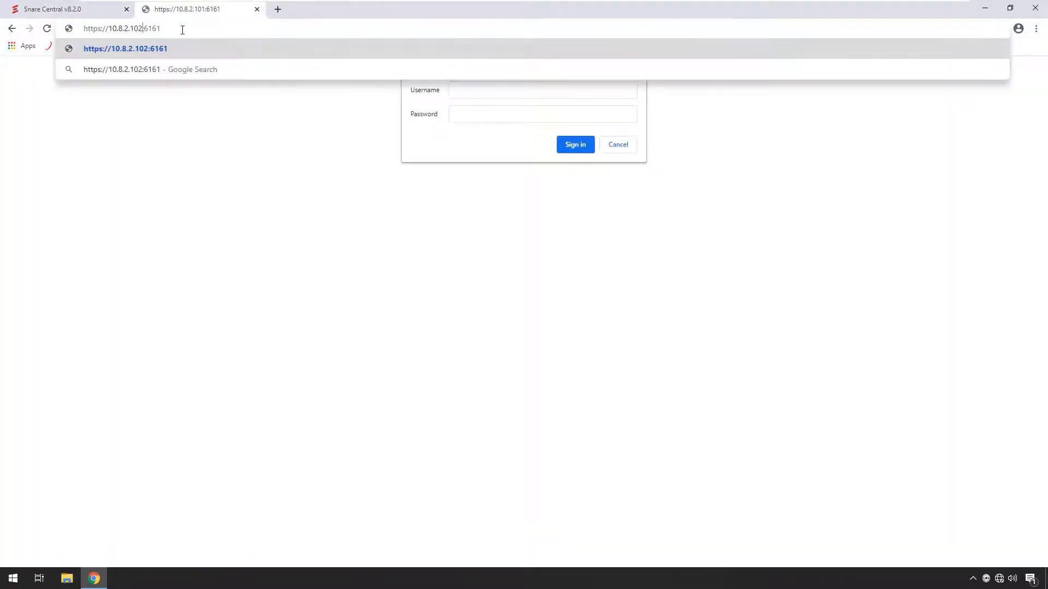
pyautogui.press('Return')
pyautogui.click(386, 341)
pyautogui.click(408, 425)
# Step: Sign in to the 10.8.2.102 agent with the username snare and the account password
pyautogui.write('snare')
pyautogui.press('Tab')
pyautogui.write('s')
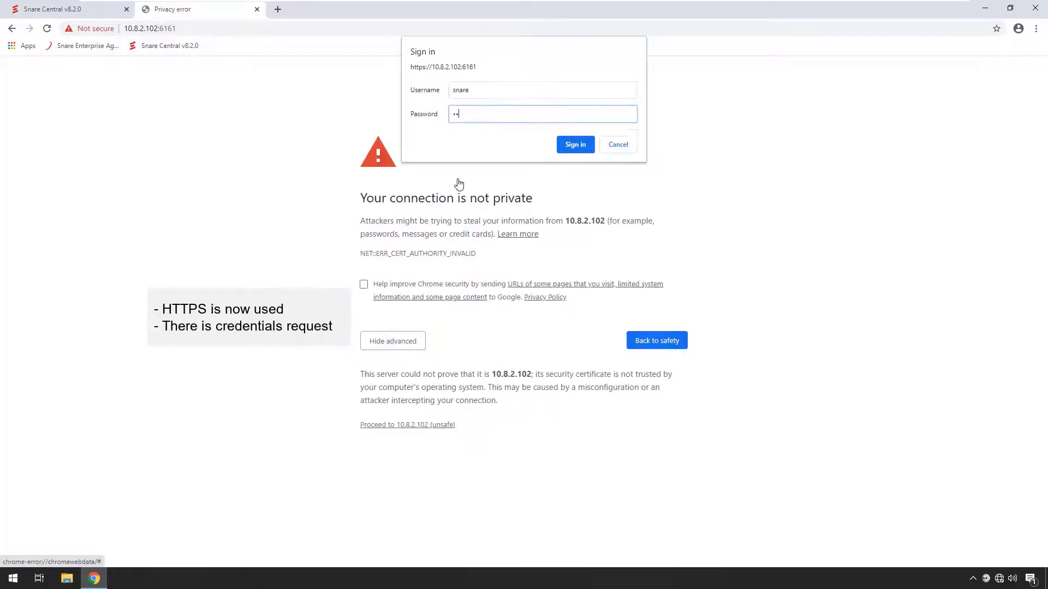
pyautogui.press('Return')
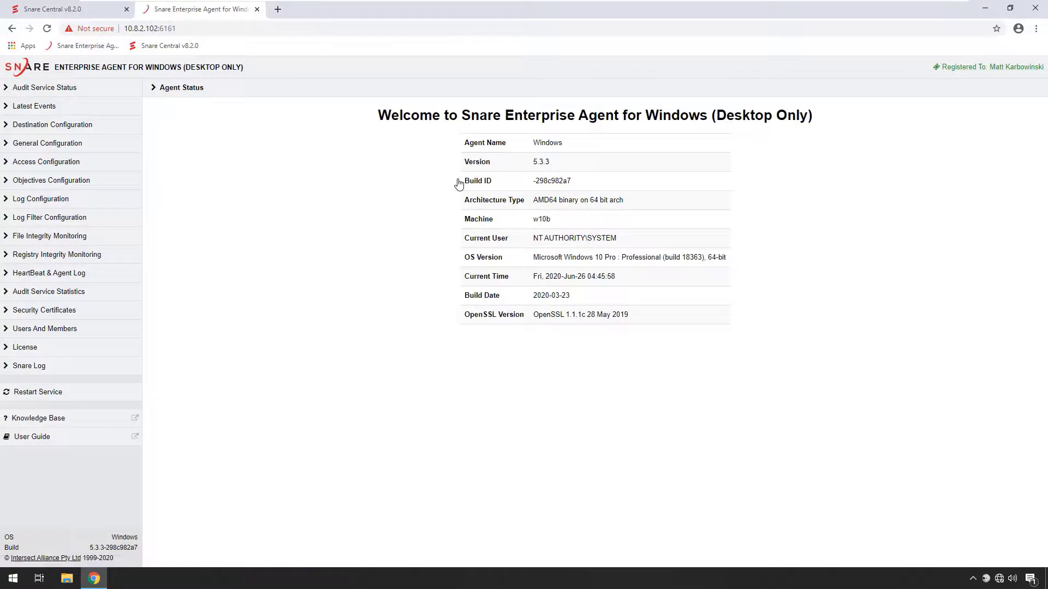
# Step: Return to Snare Central and view the live data monitor for logs arriving from the managed machines
pyautogui.click(74, 9)
pyautogui.click(49, 365)
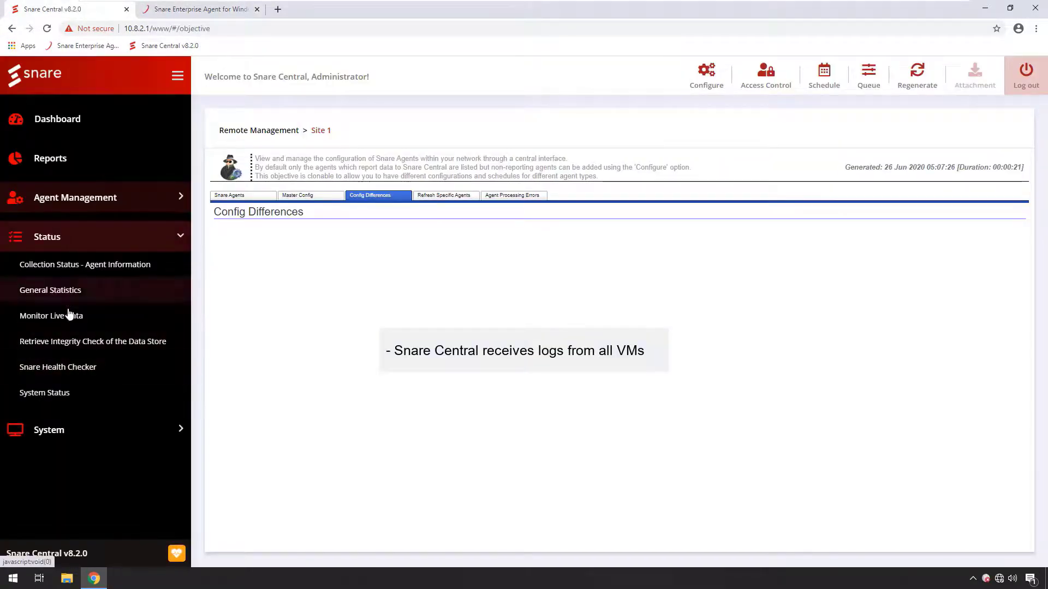
pyautogui.click(69, 318)
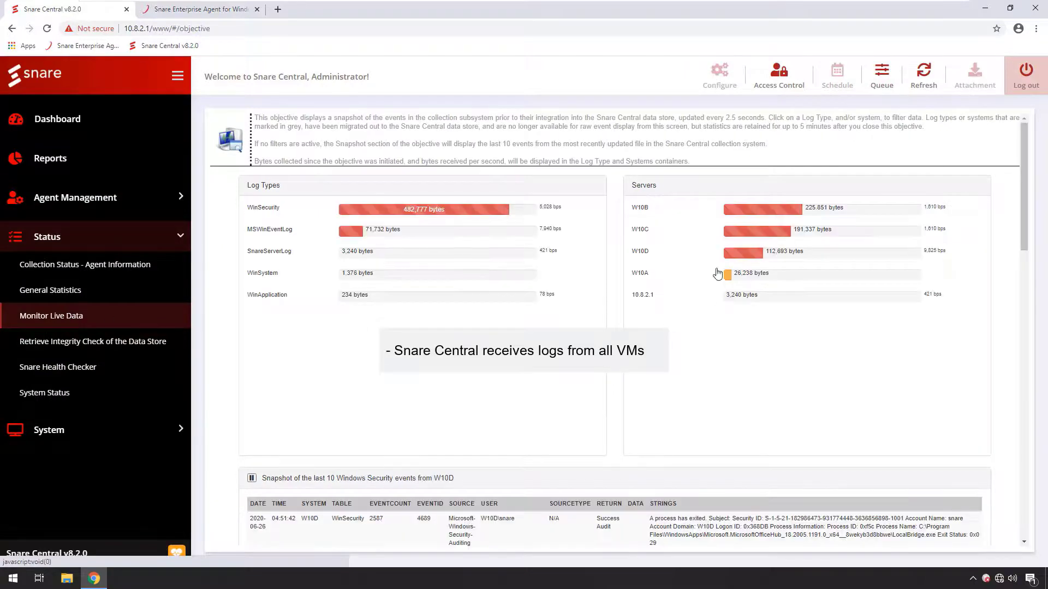